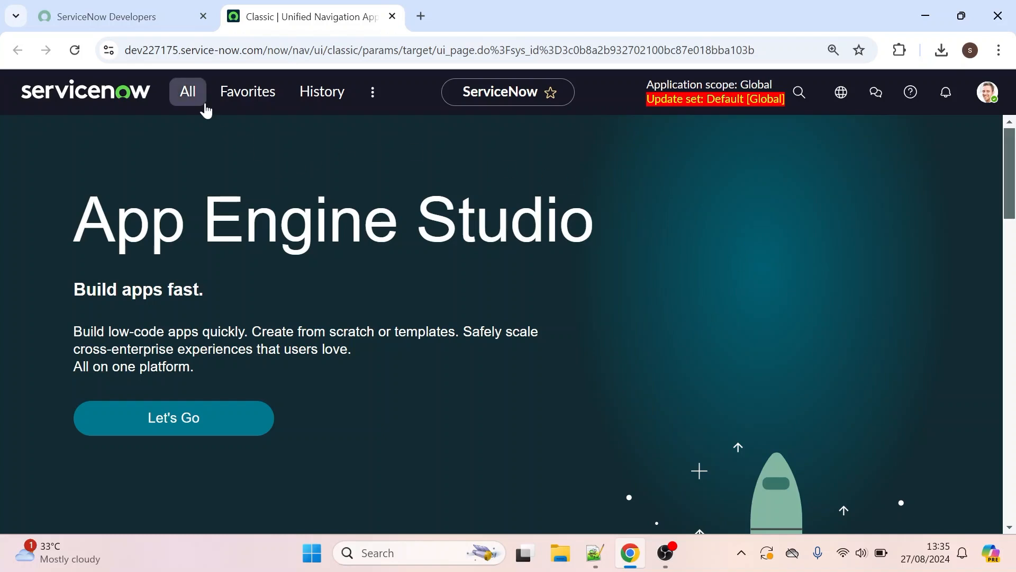
- Search the application navigator for "flow designer" and open Flow Designer
click(206, 111)
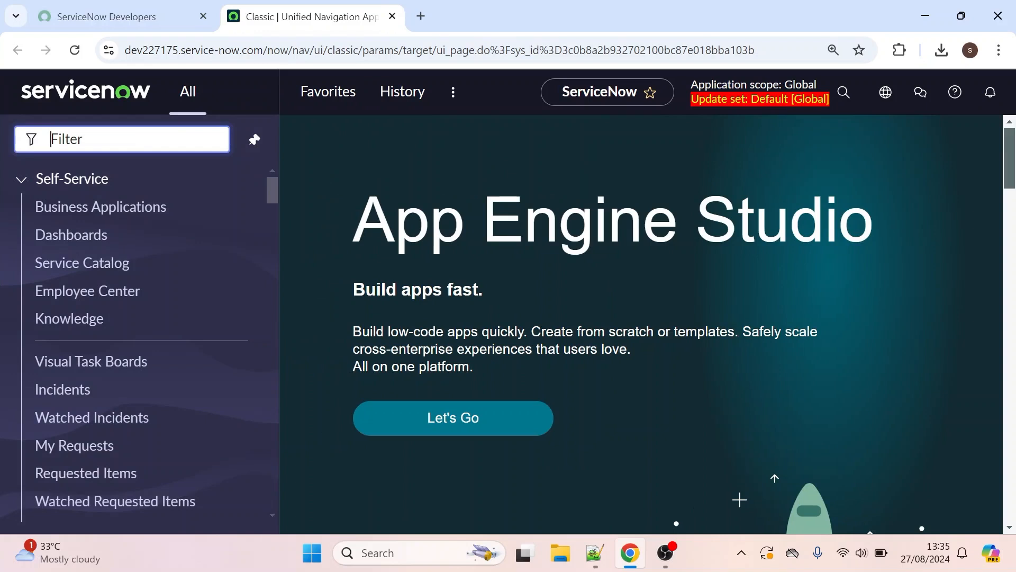
text(flow designer)
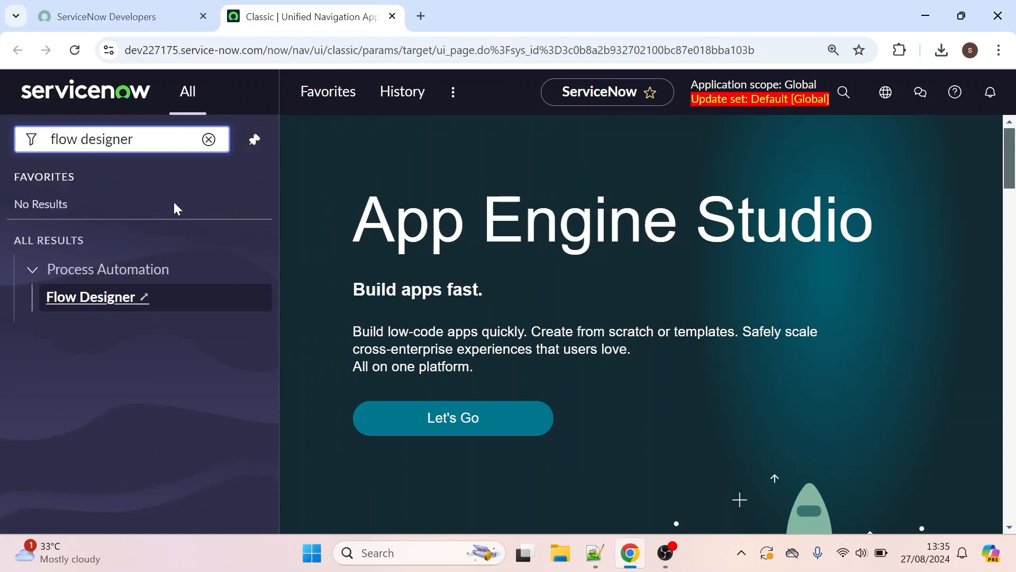
click(76, 300)
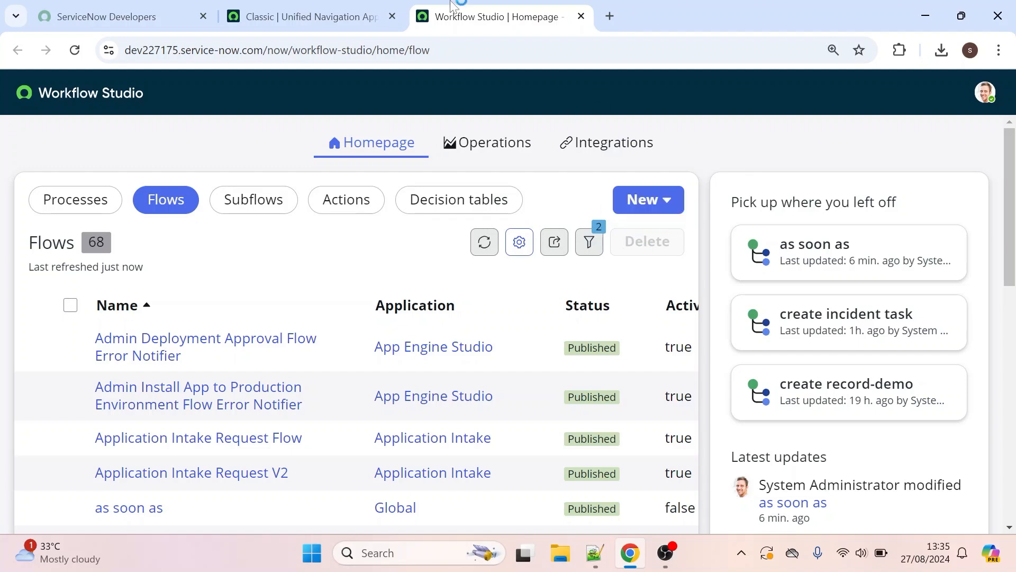
- Back on the main ServiceNow page, open the list of all incidents and the incident_task table list in separate browser tabs
click(338, 16)
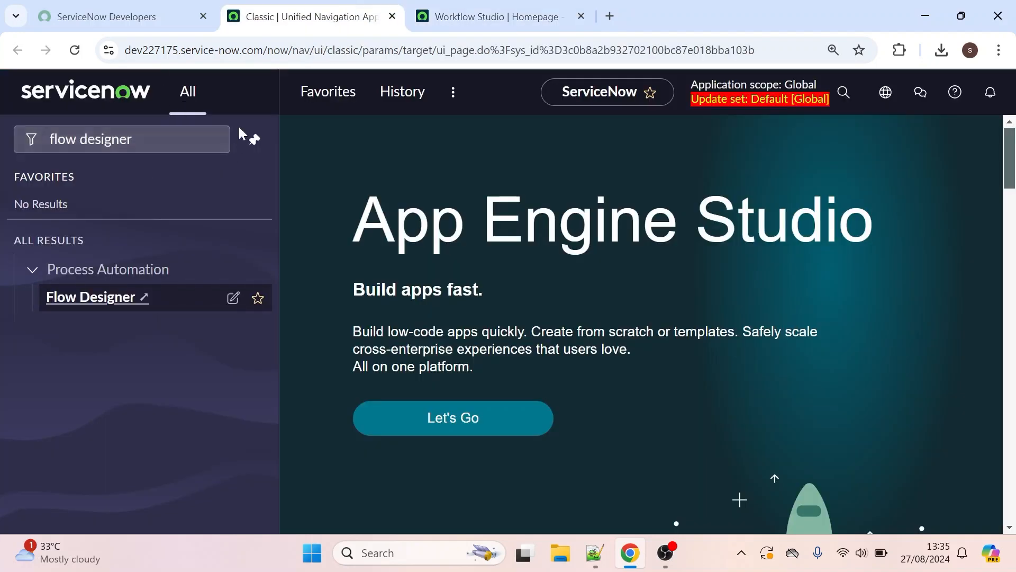
click(254, 139)
text(incidn)
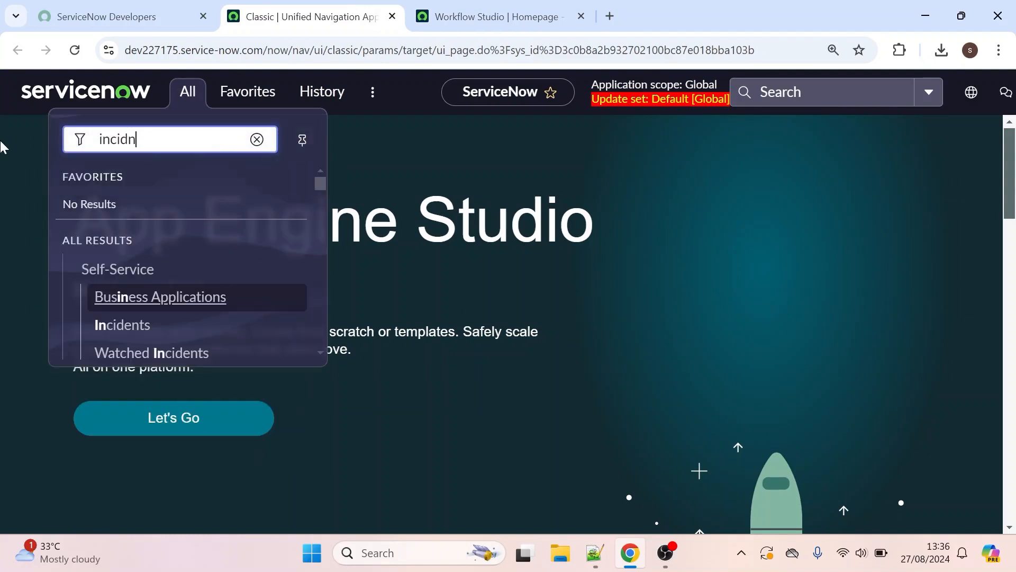
key(BackSpace)
text(e)
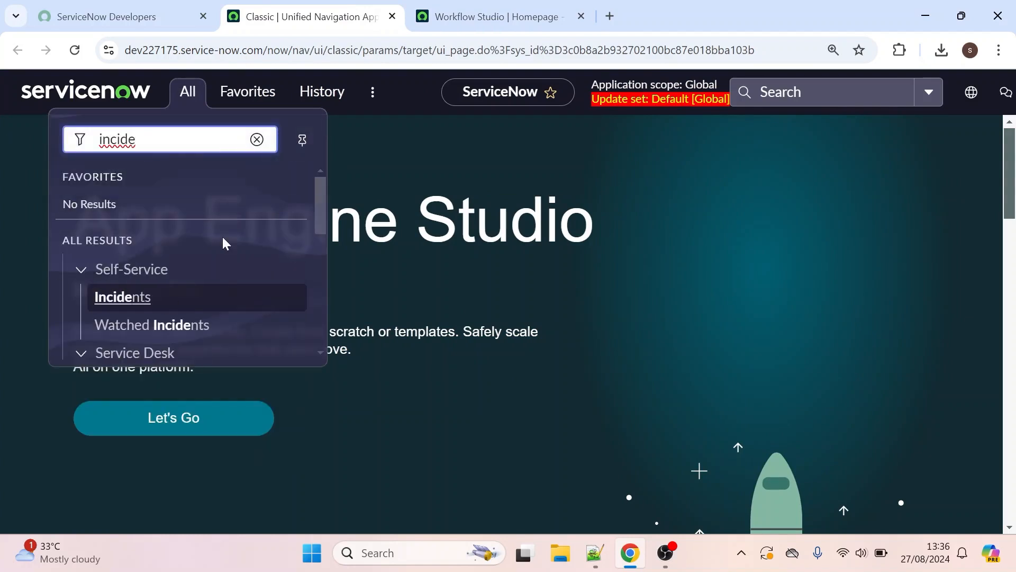
scroll(306, 279, down, 5)
middle_click(111, 347)
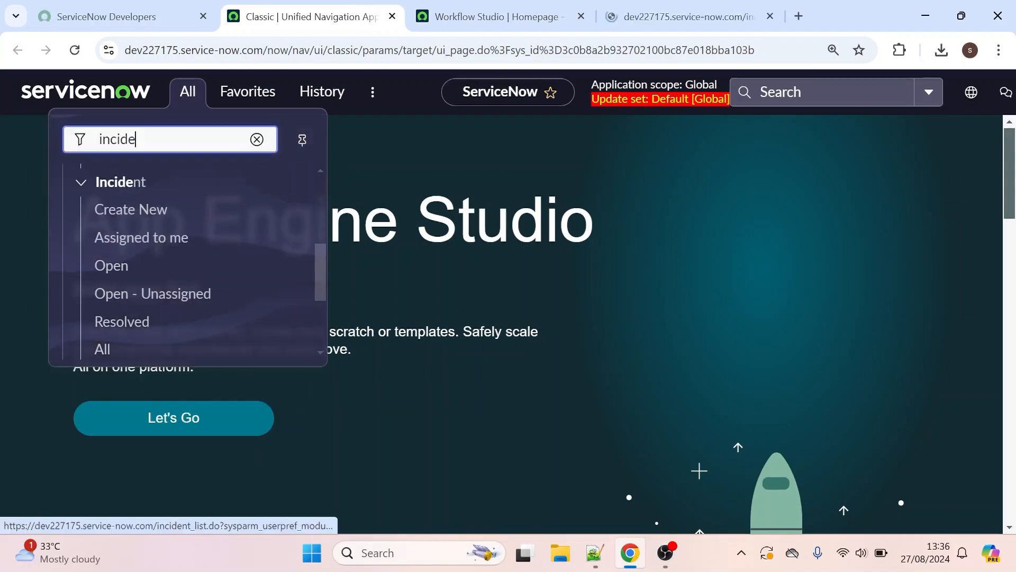
text(nt_task.LIST)
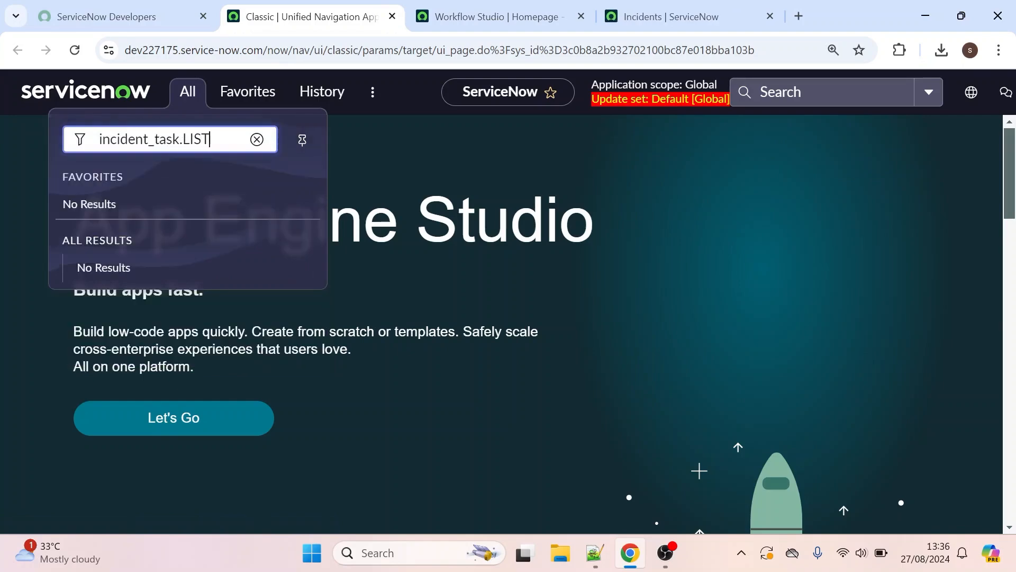
key(Return)
- Open incident INC0010157 and incident task TASK0020890, and place the incident's browser tab beside the task's
click(693, 17)
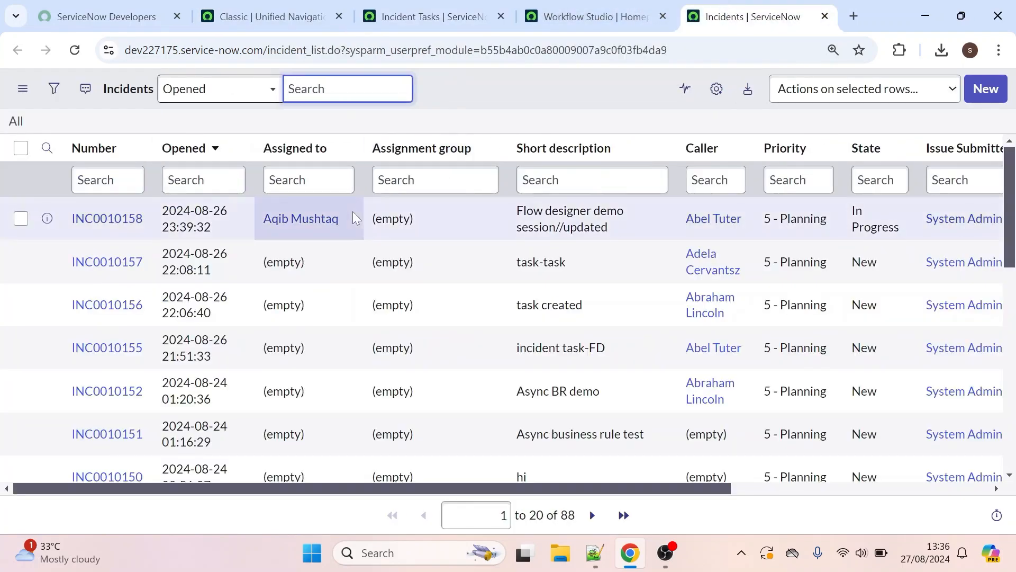
click(113, 261)
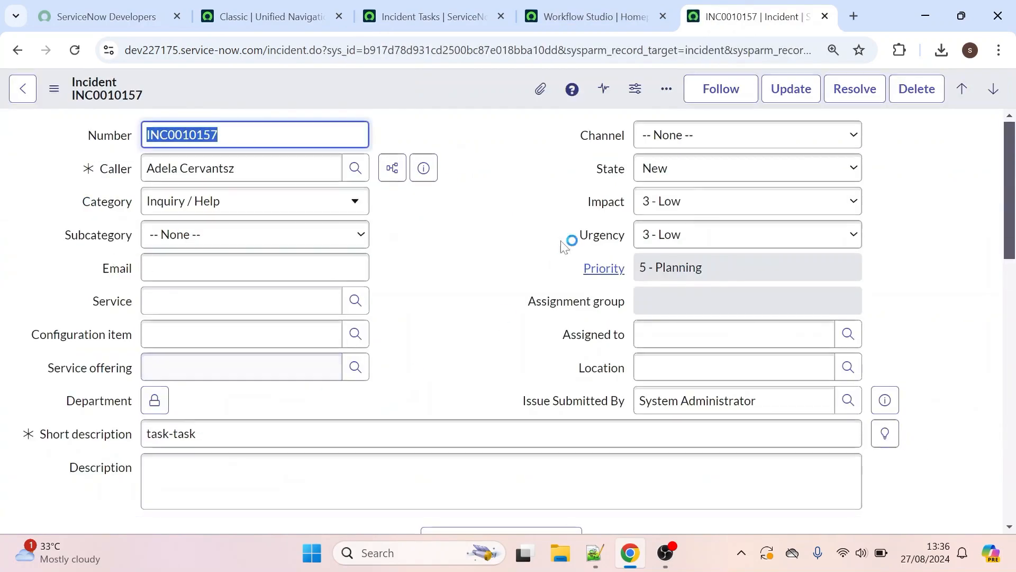
click(429, 14)
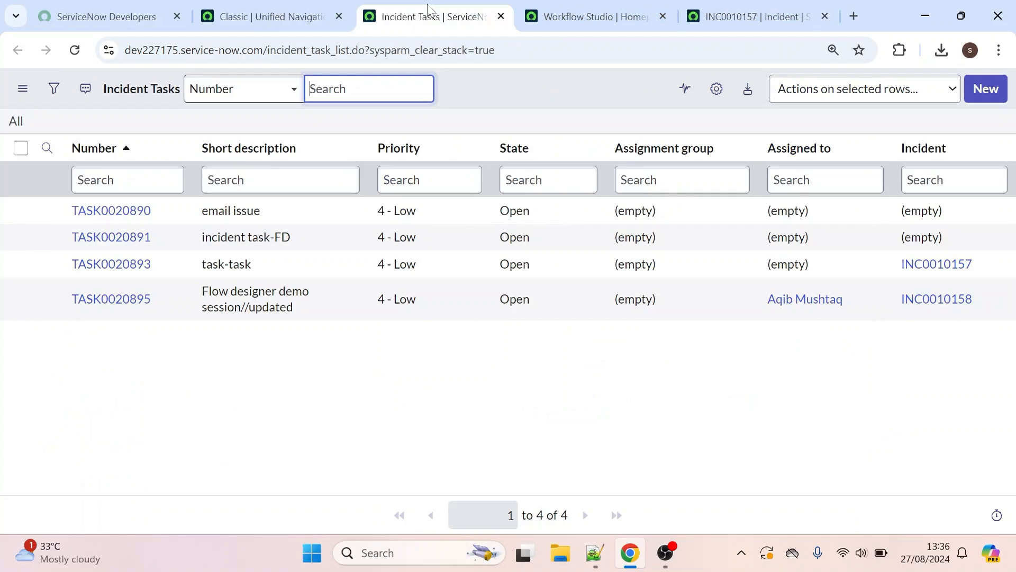
click(112, 211)
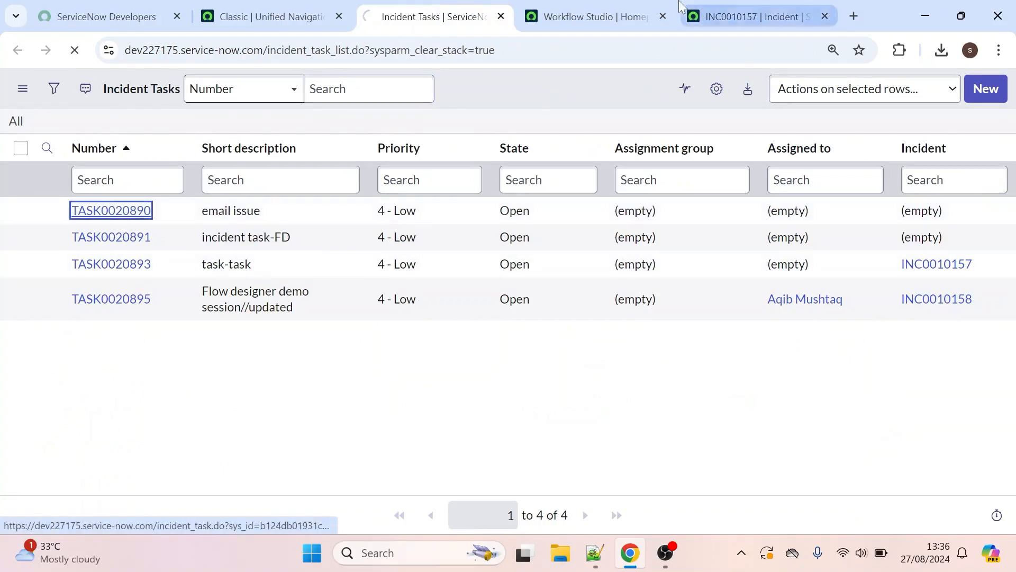
click(709, 11)
drag(709, 11, 530, 5)
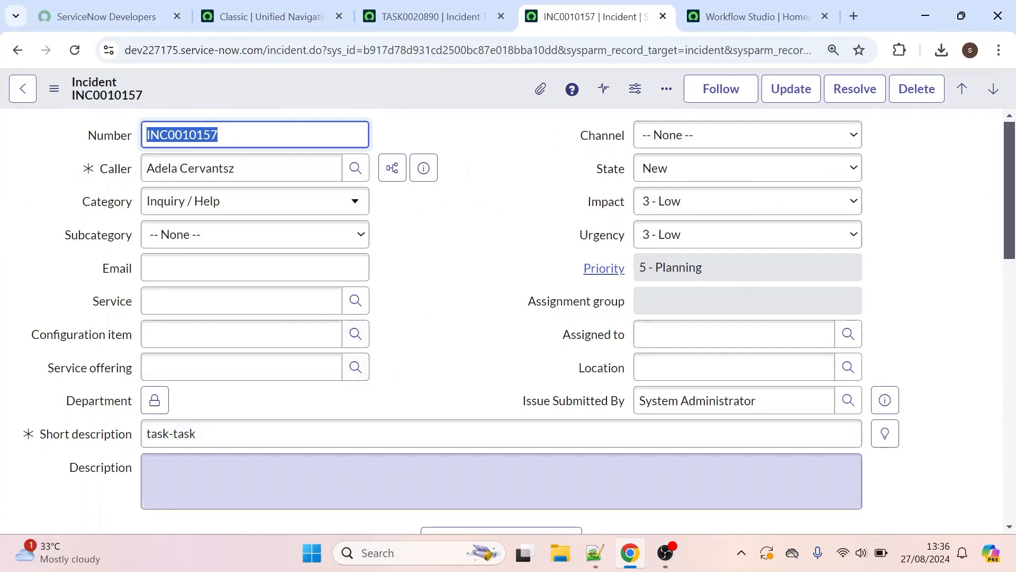
- Examine the Short description fields of the open incident and the open incident task
drag(204, 434, 132, 441)
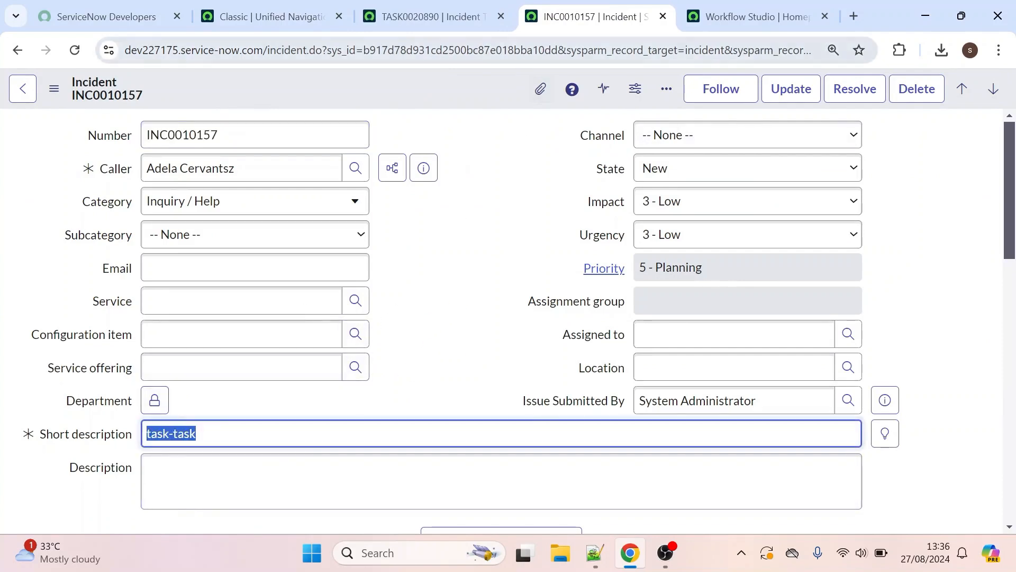
click(458, 11)
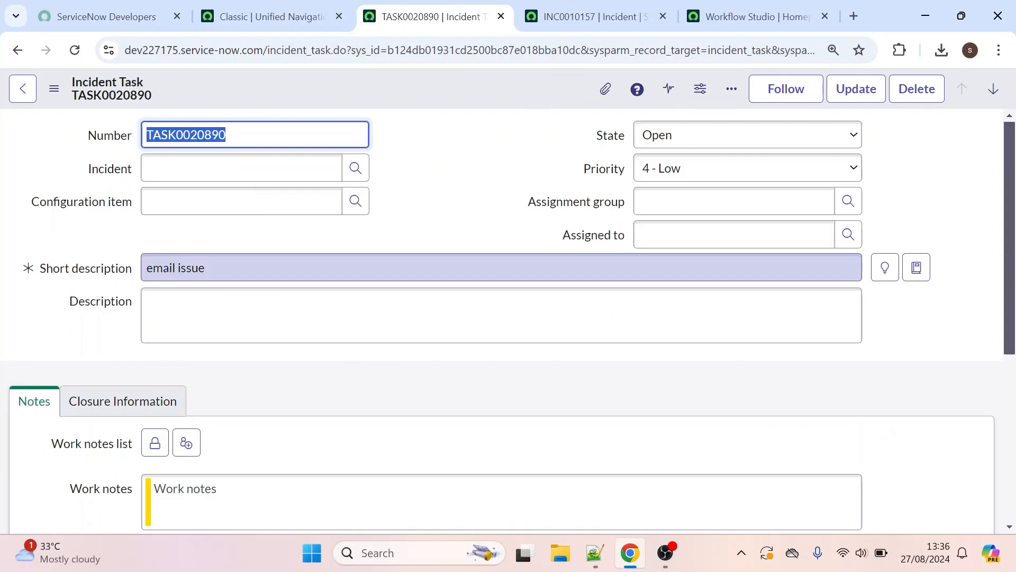
drag(211, 267, 128, 273)
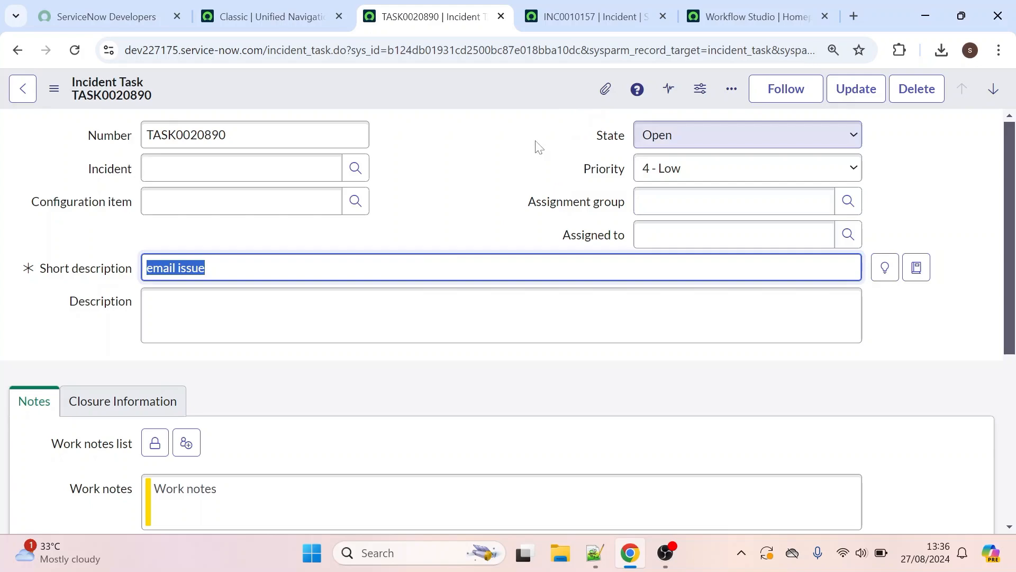
- In Workflow Studio, create a new flow named "Incident Short description changes" in the Global application
click(741, 17)
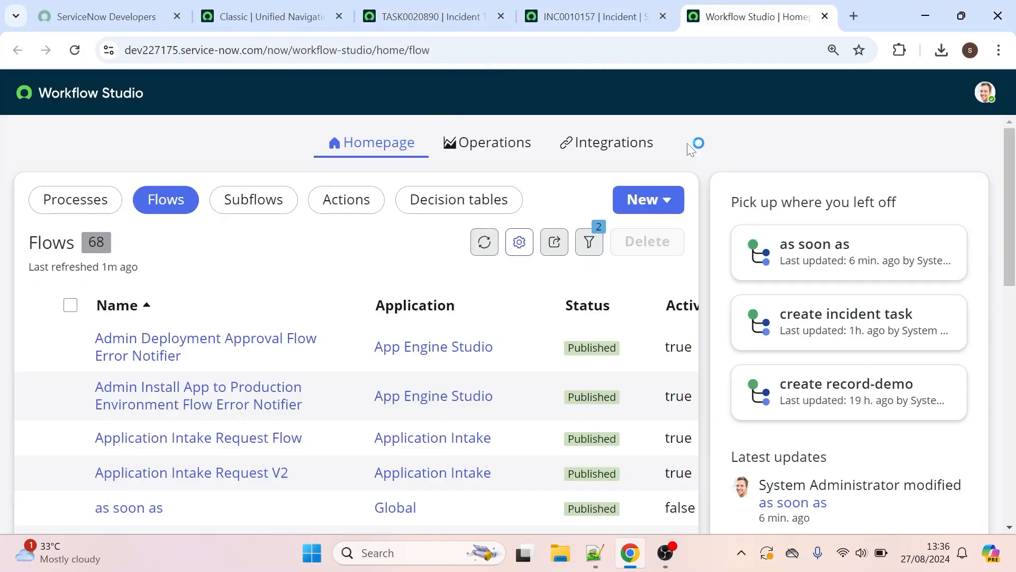
click(645, 201)
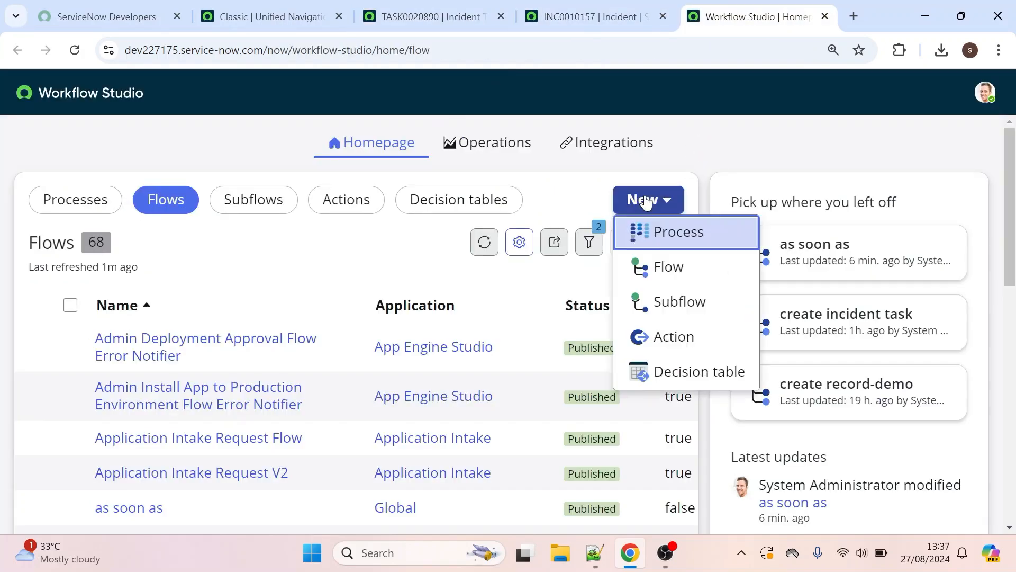
click(669, 270)
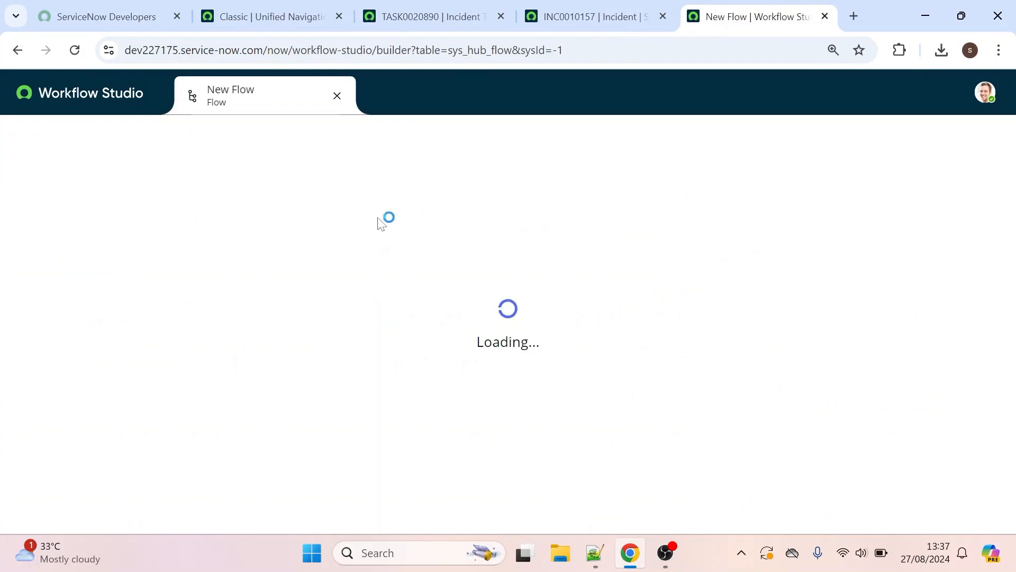
click(870, 149)
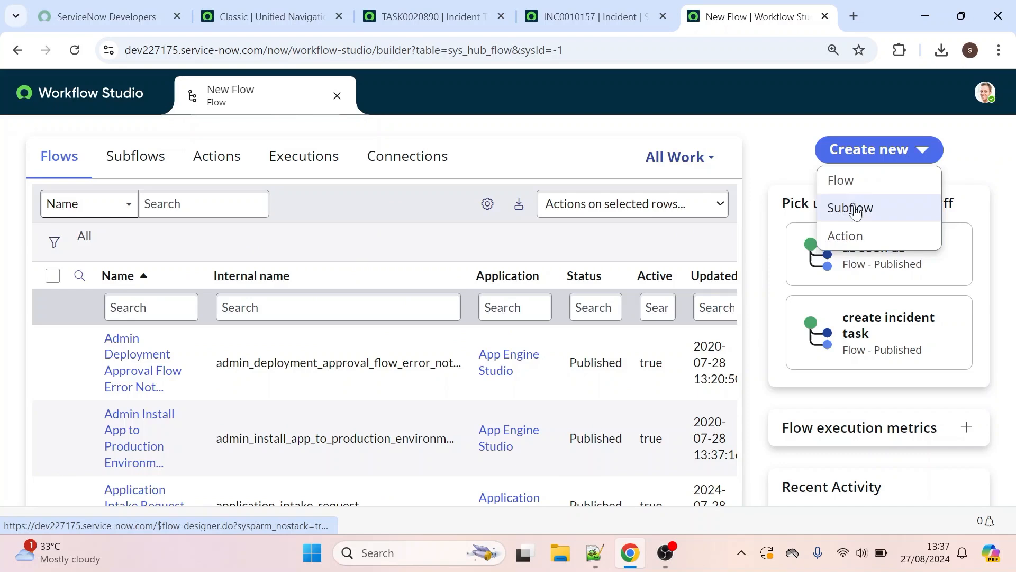
click(849, 185)
text(Incident Short description changes)
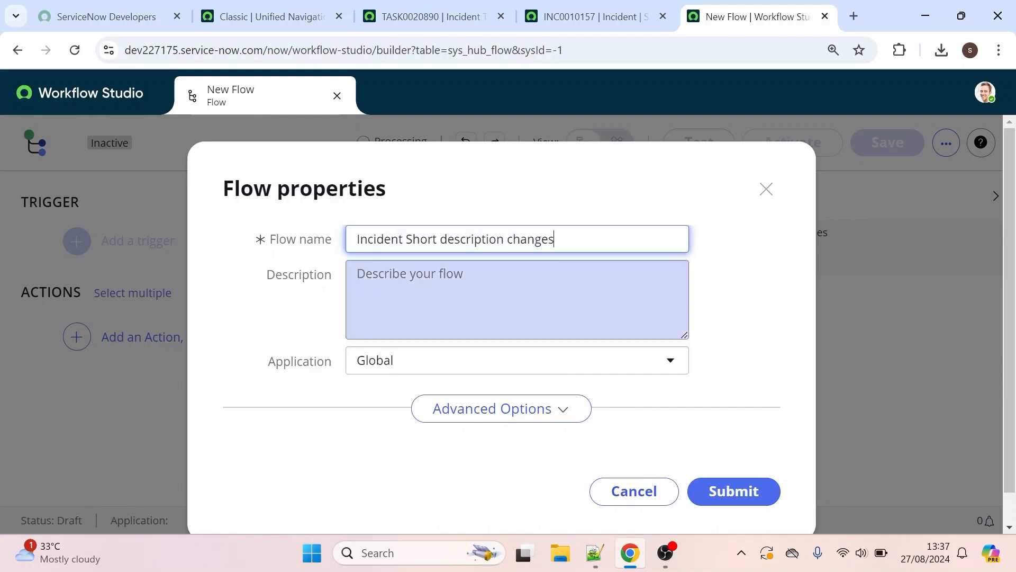
click(721, 497)
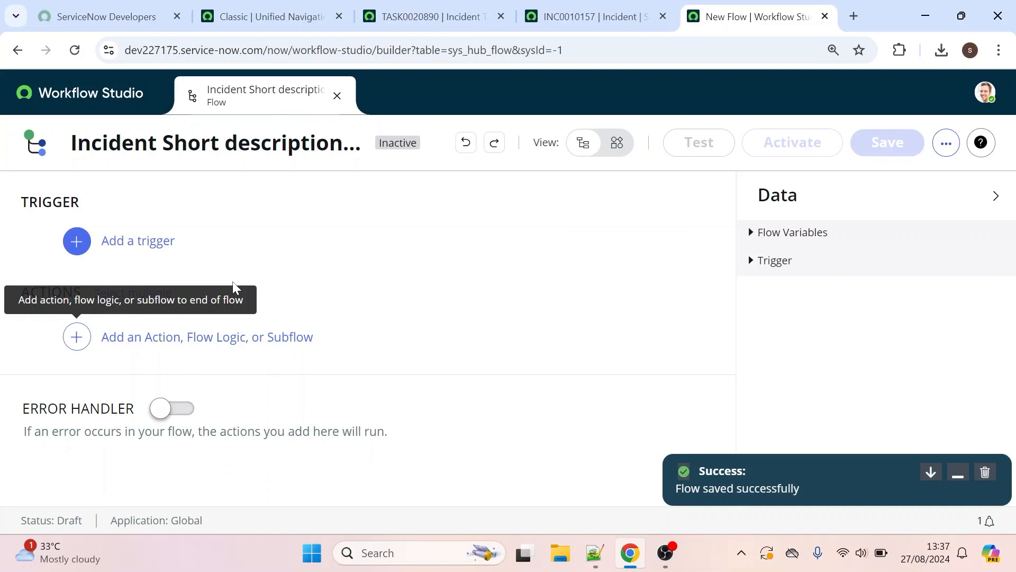
- Add a trigger to the flow that runs when a record is updated
click(125, 254)
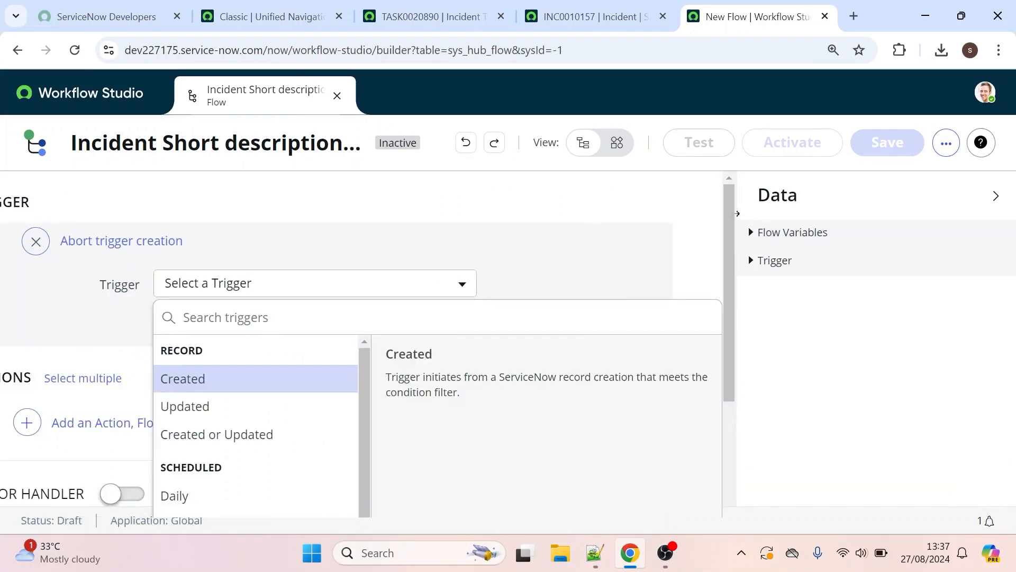
drag(729, 216, 730, 275)
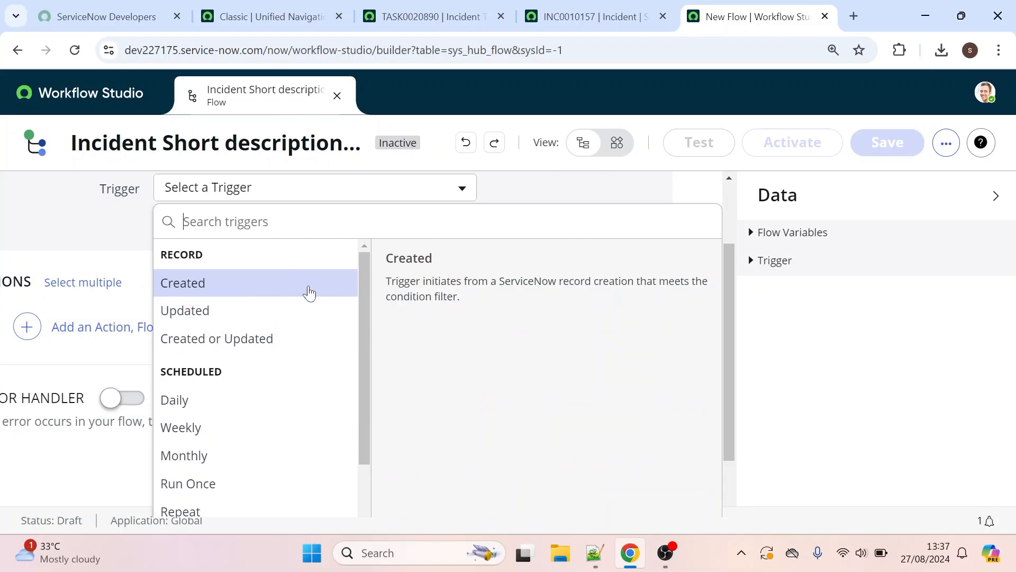
click(185, 312)
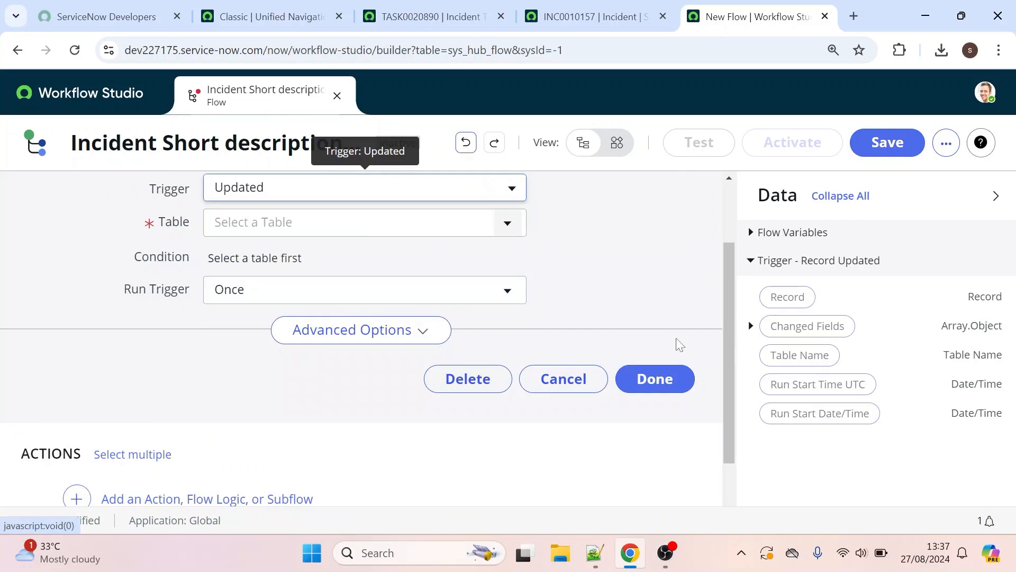
- Set the trigger's table to Incident [incident]
drag(737, 297, 728, 239)
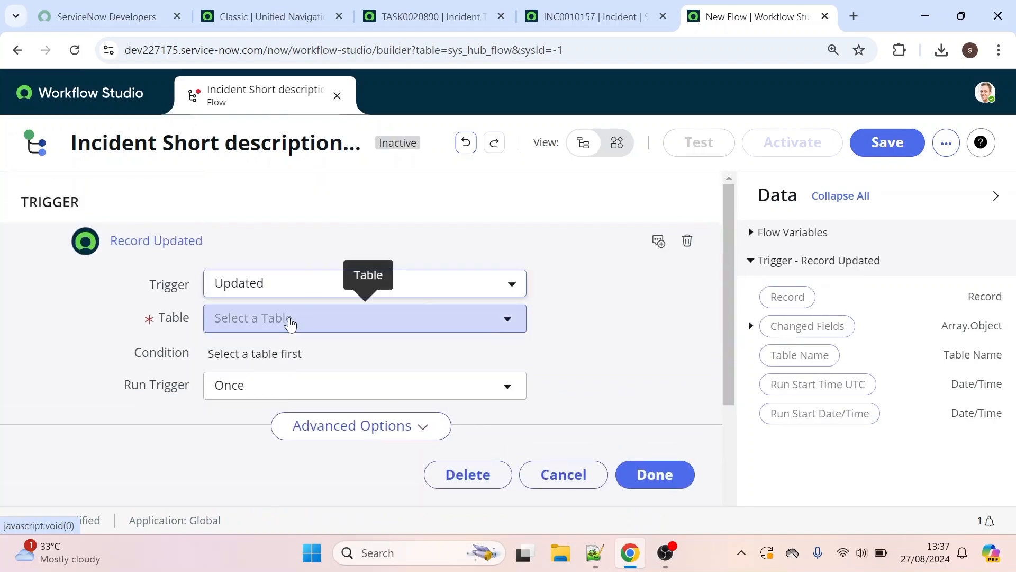
click(294, 323)
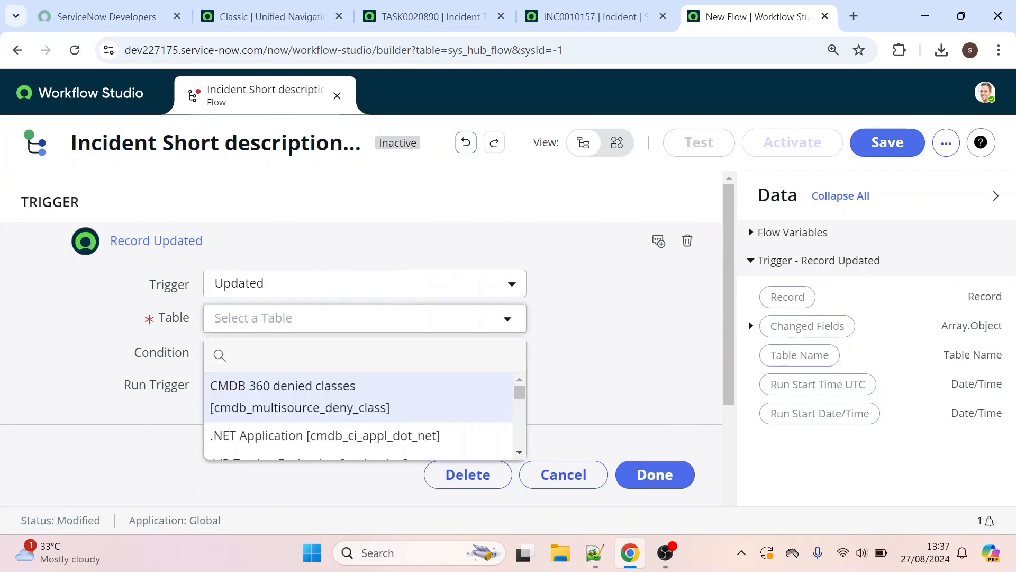
text(incif)
key(BackSpace)
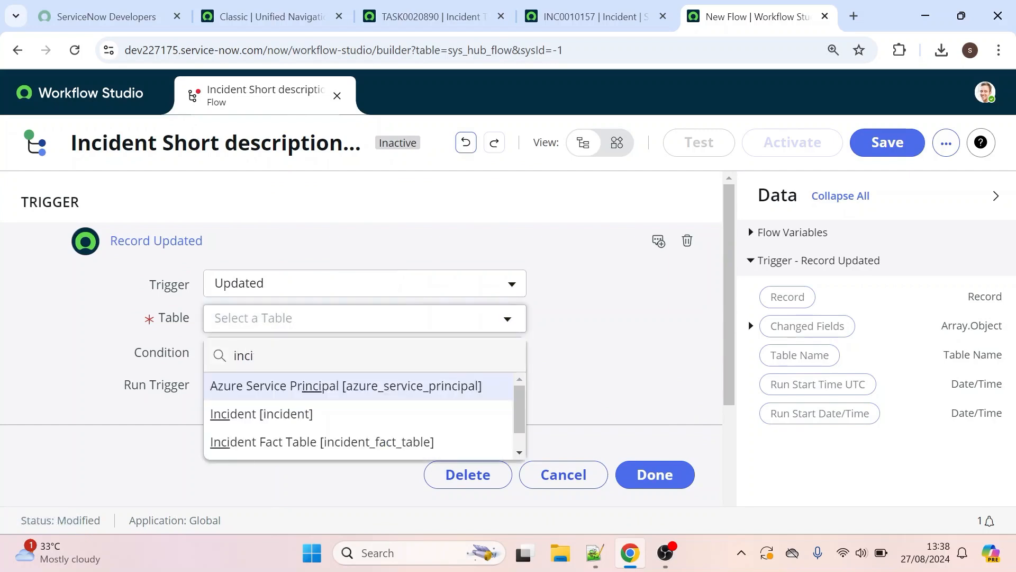
text(den)
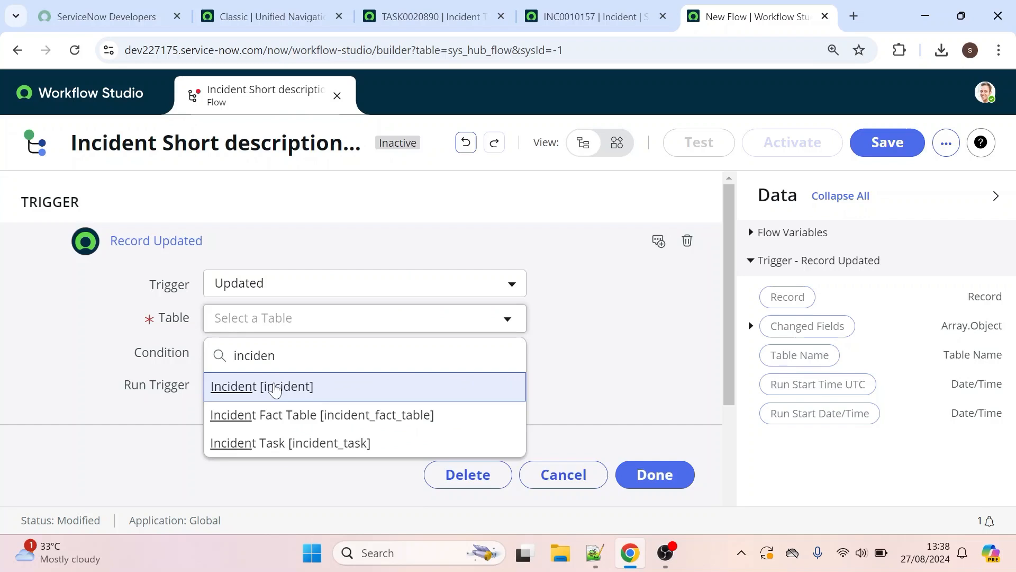
click(278, 386)
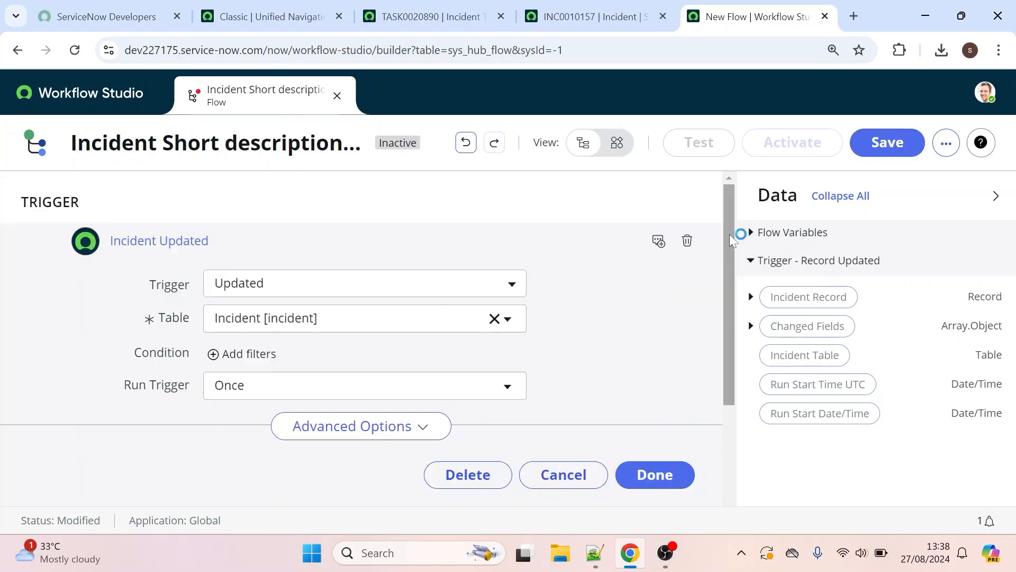
- Add the trigger condition "Short description changes" and finish the trigger's configuration
drag(724, 236, 723, 270)
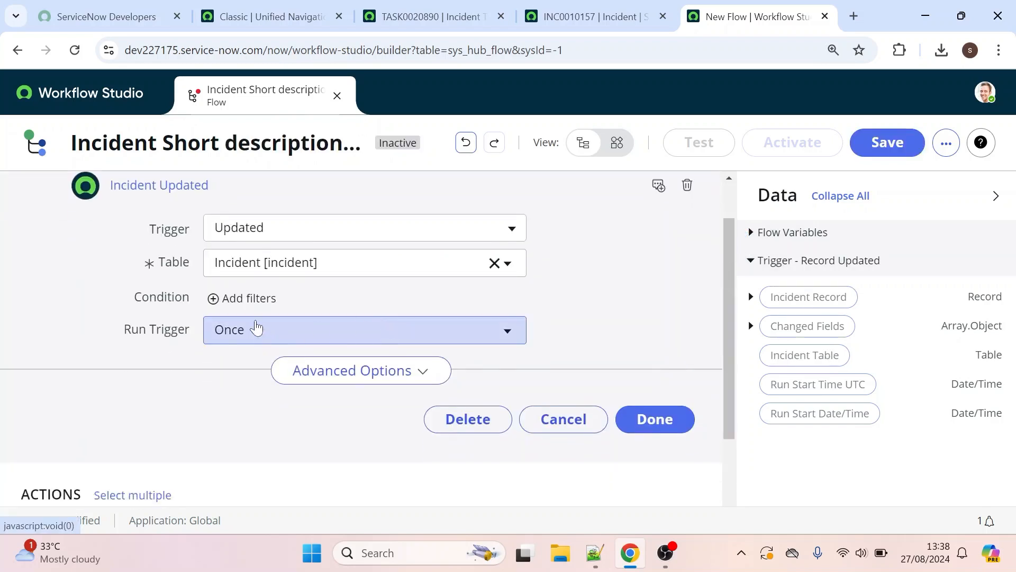
click(221, 309)
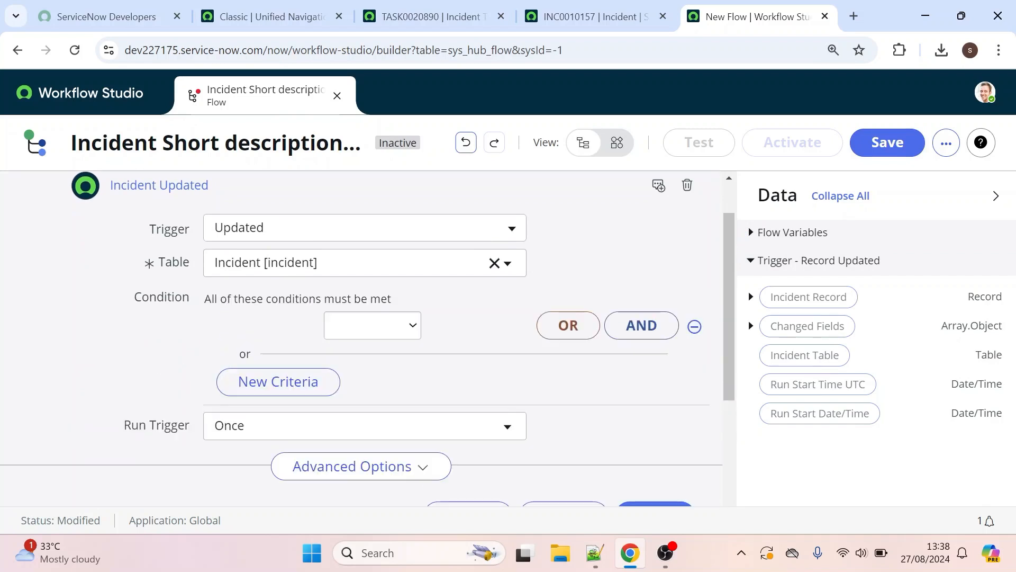
click(282, 337)
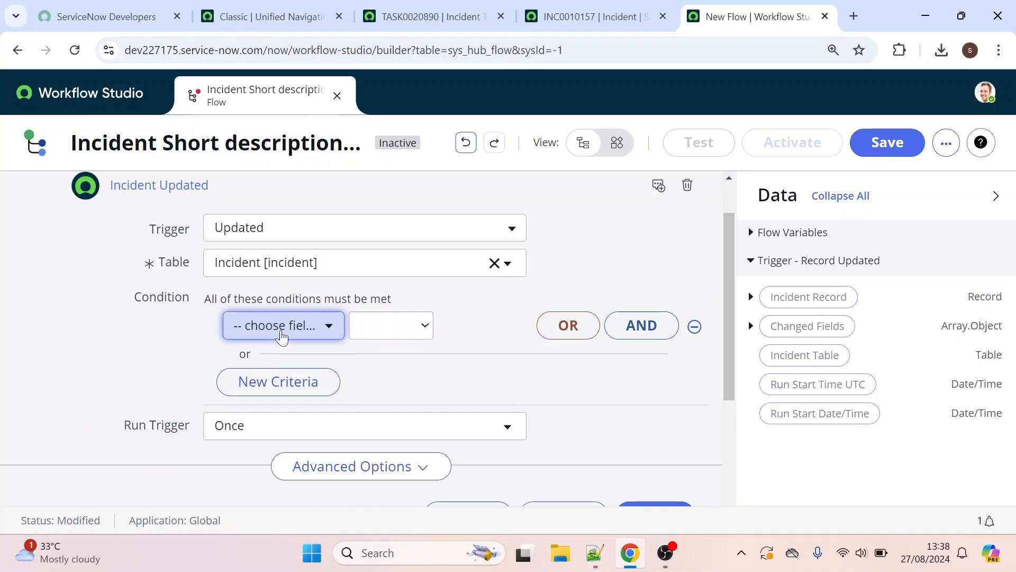
text(short)
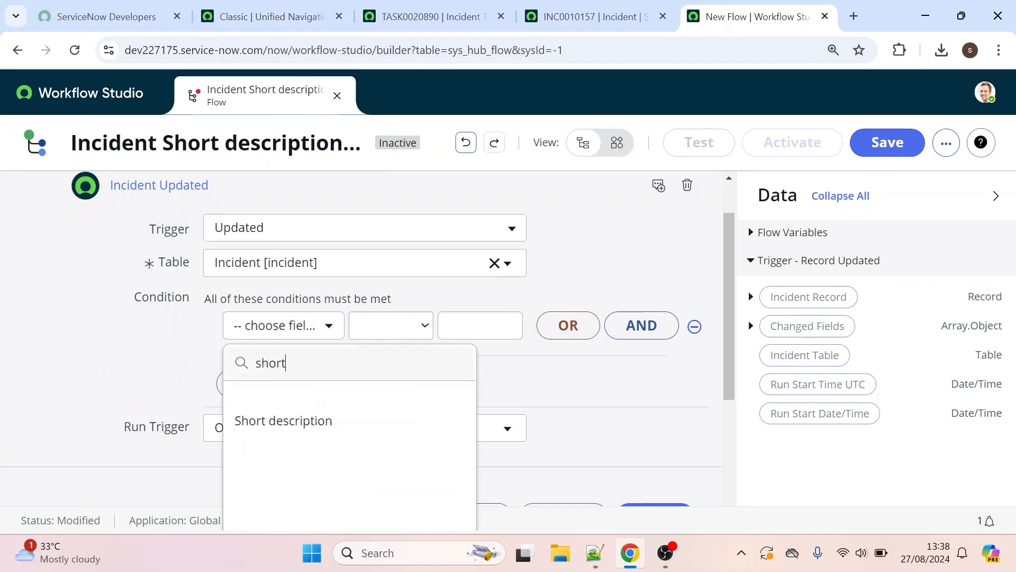
click(271, 426)
click(399, 328)
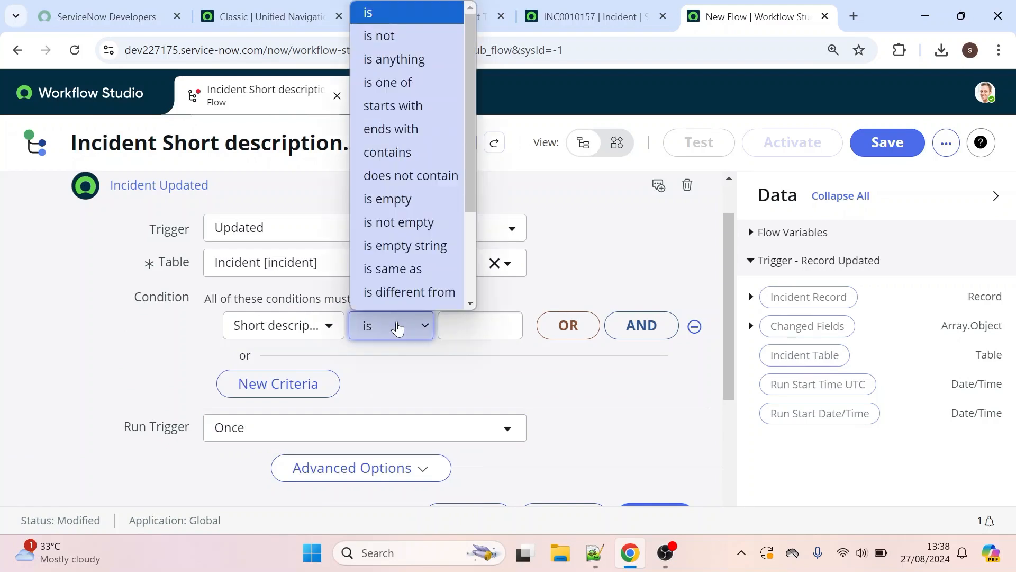
drag(469, 152, 462, 225)
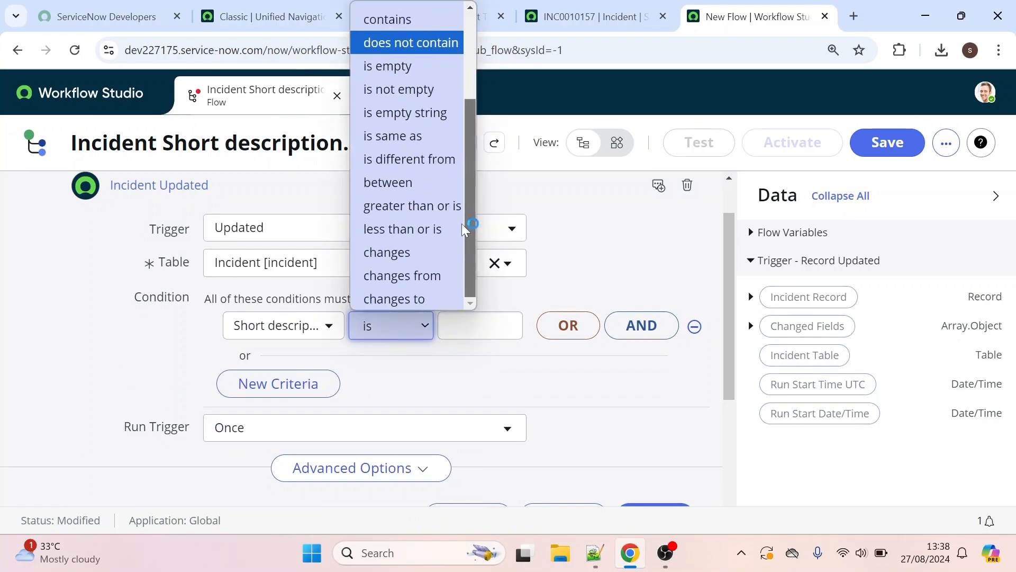
click(398, 253)
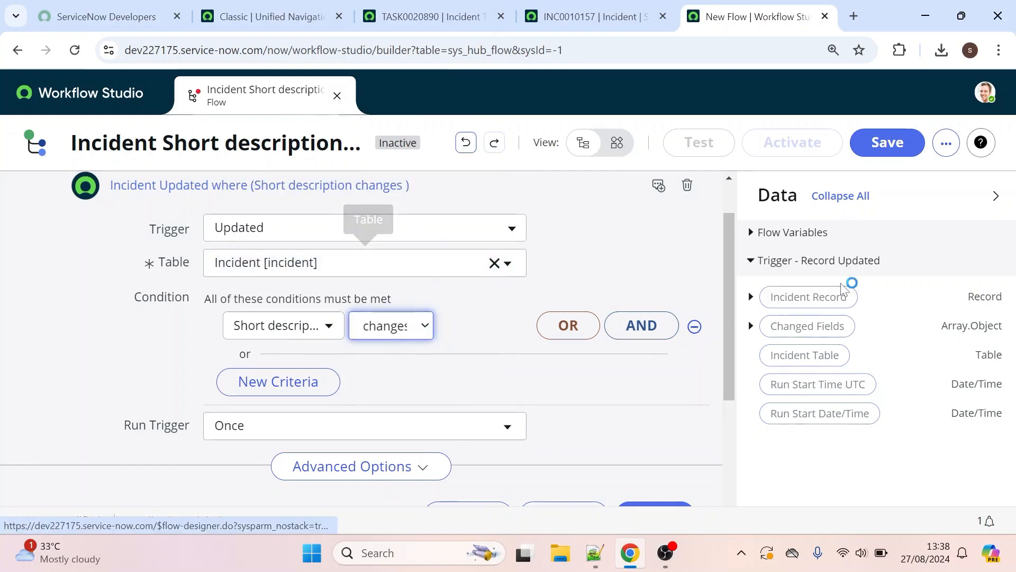
drag(727, 261, 724, 343)
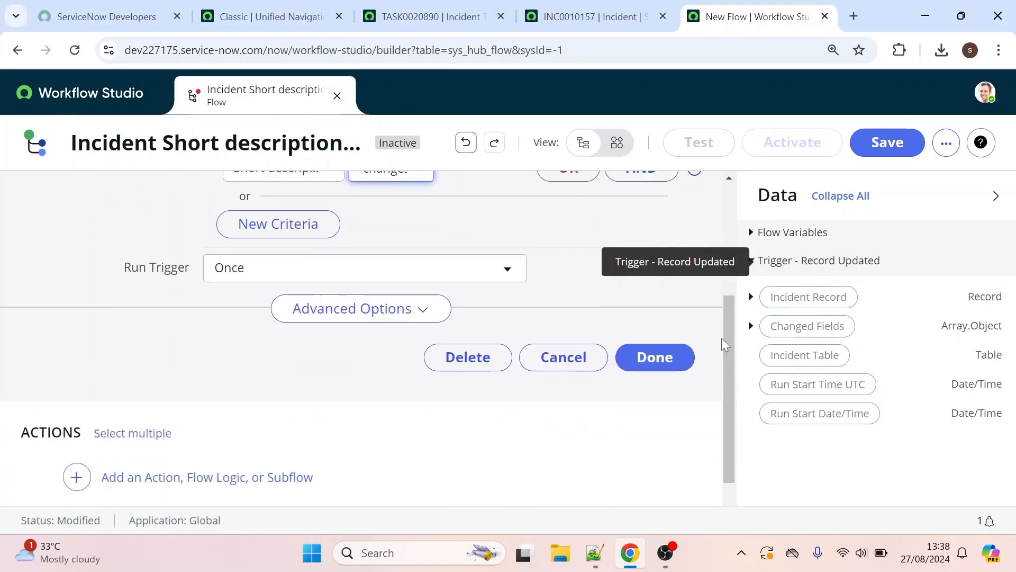
click(648, 358)
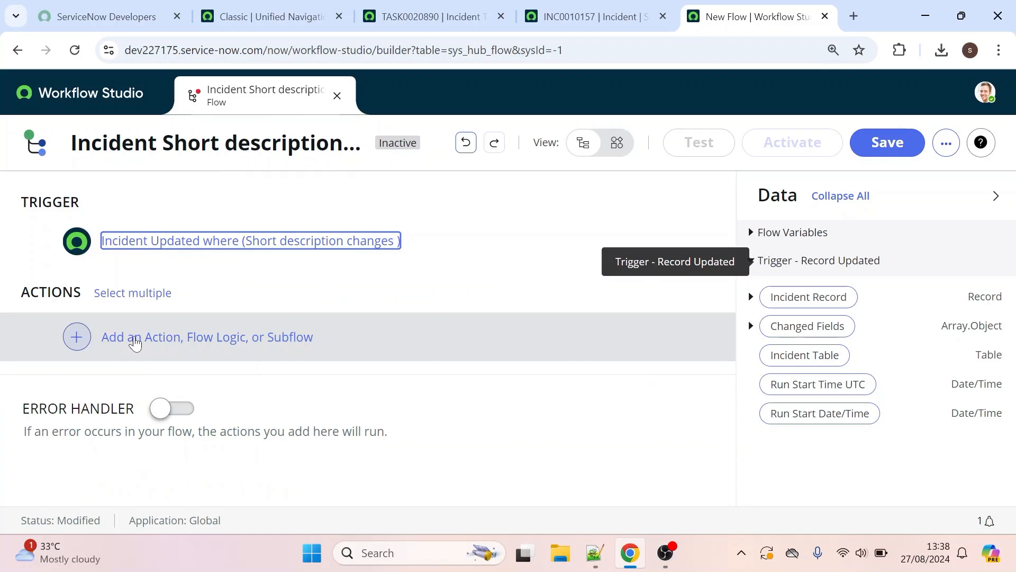
- Add a Look Up Record action from ServiceNow Core as the flow's first action
click(136, 342)
click(153, 335)
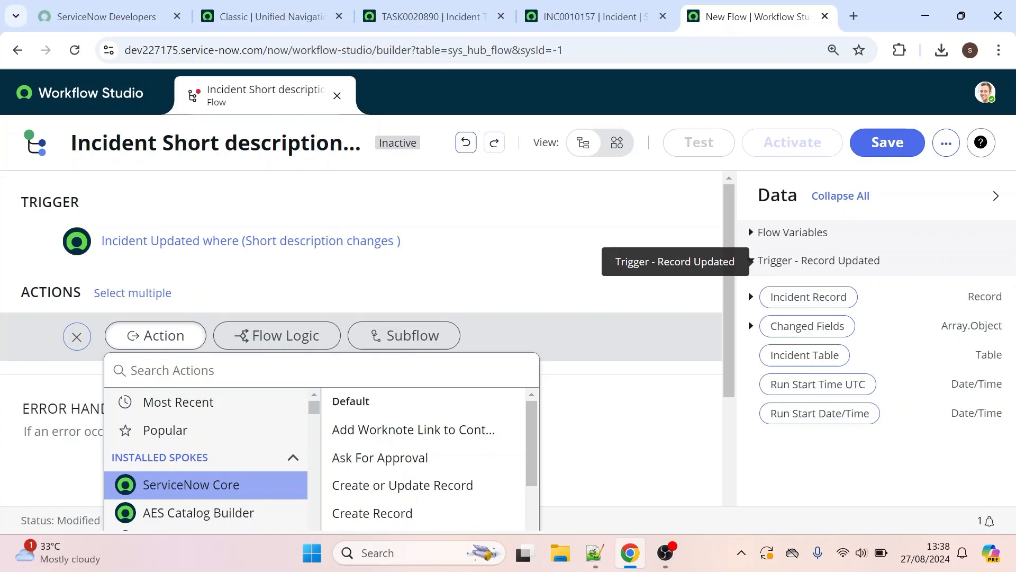
text(look)
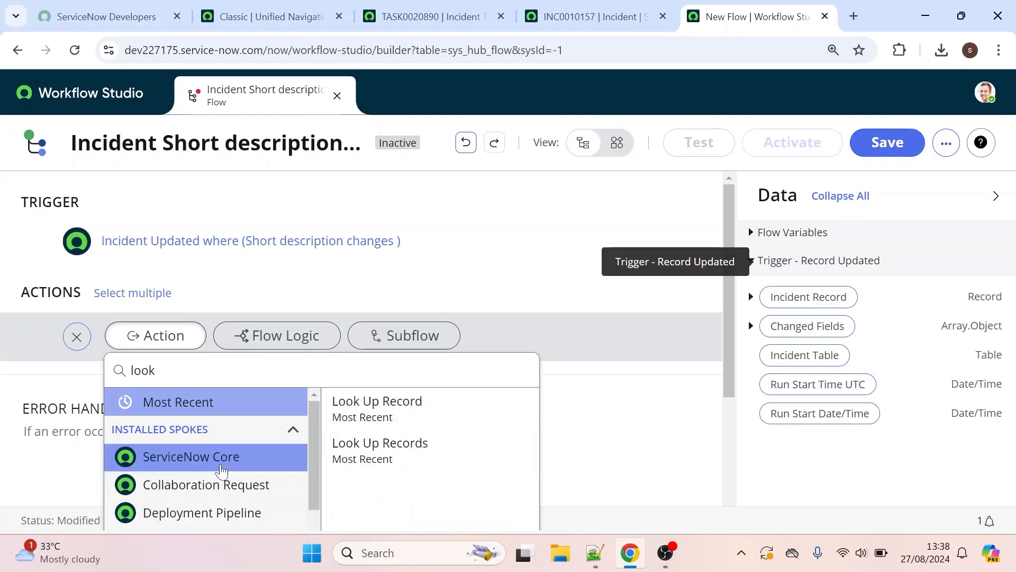
click(222, 470)
click(397, 459)
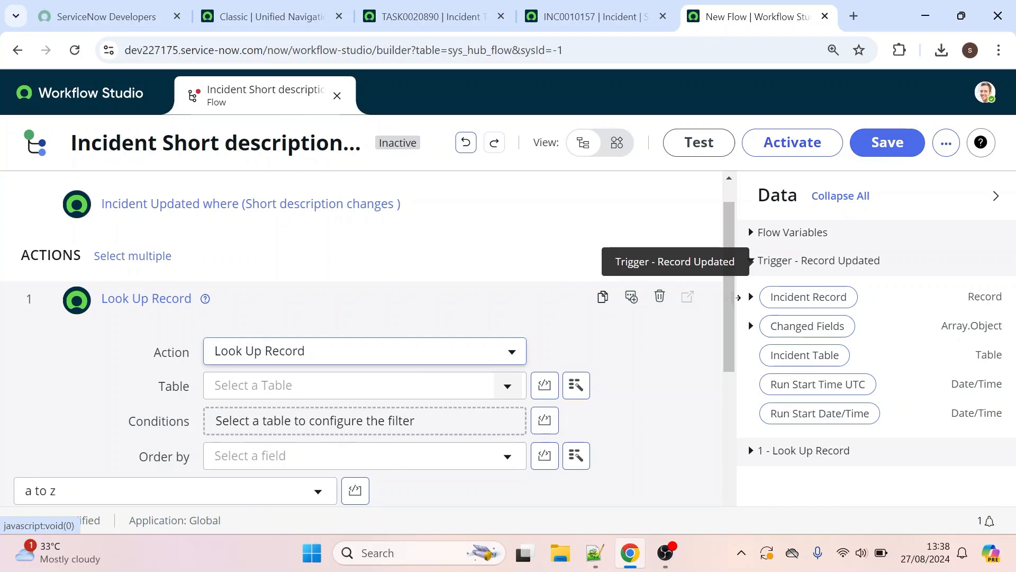
- Set the look-up action's table to Incident Task [incident_task]
drag(728, 297, 723, 340)
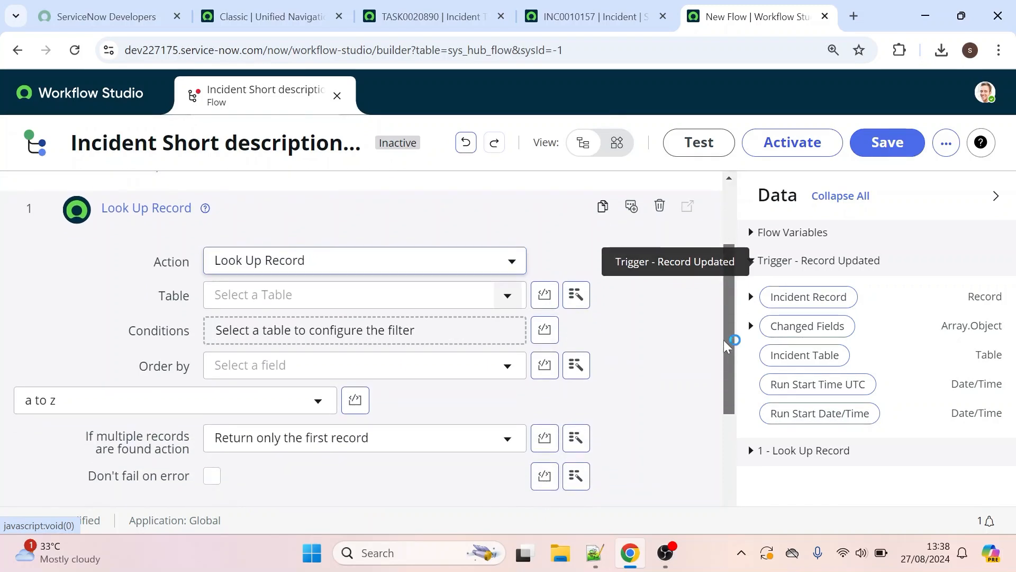
click(268, 296)
click(265, 295)
click(269, 295)
click(265, 295)
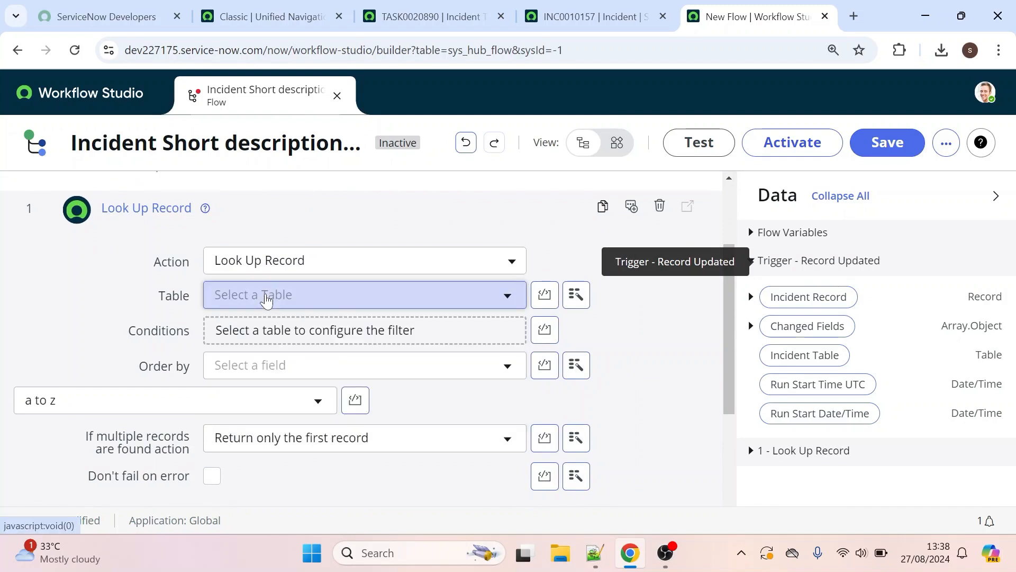
click(300, 306)
text(i)
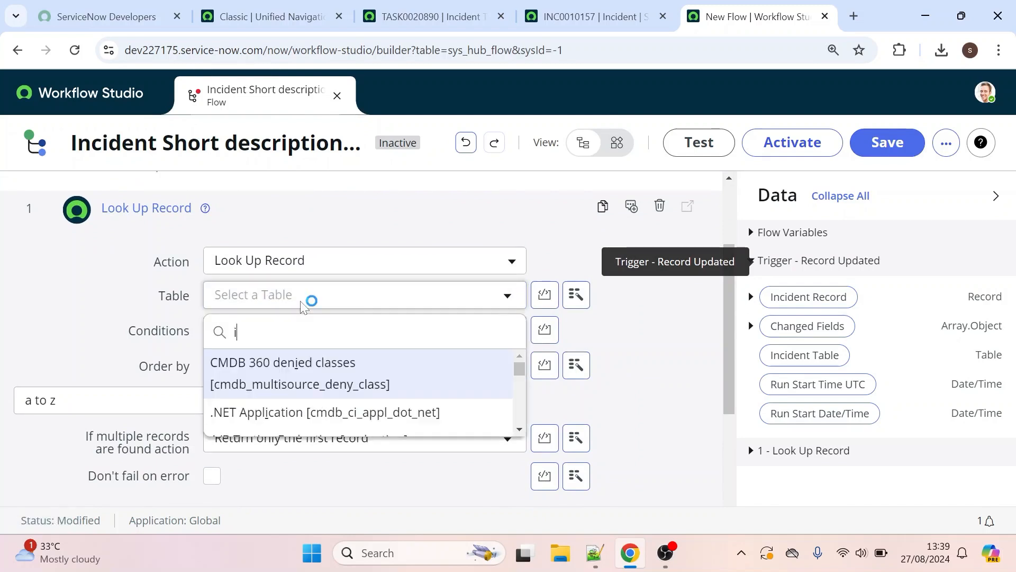
text(ncide)
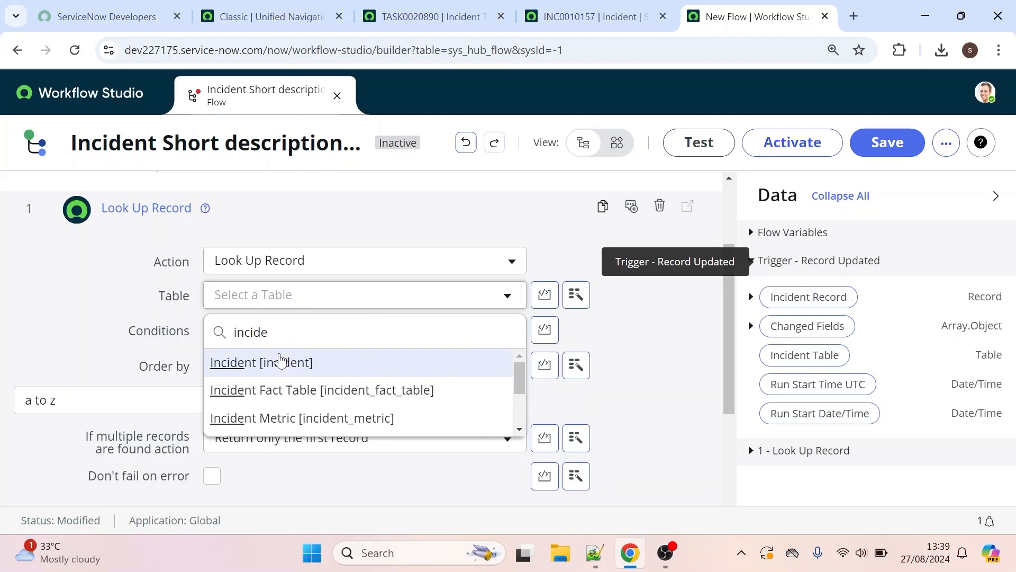
text(nt tas)
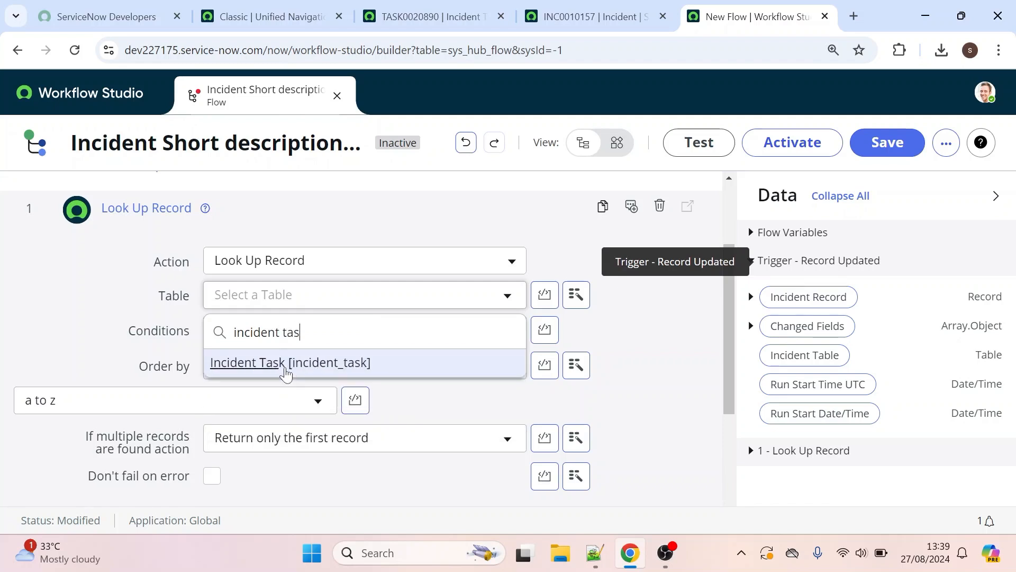
click(286, 366)
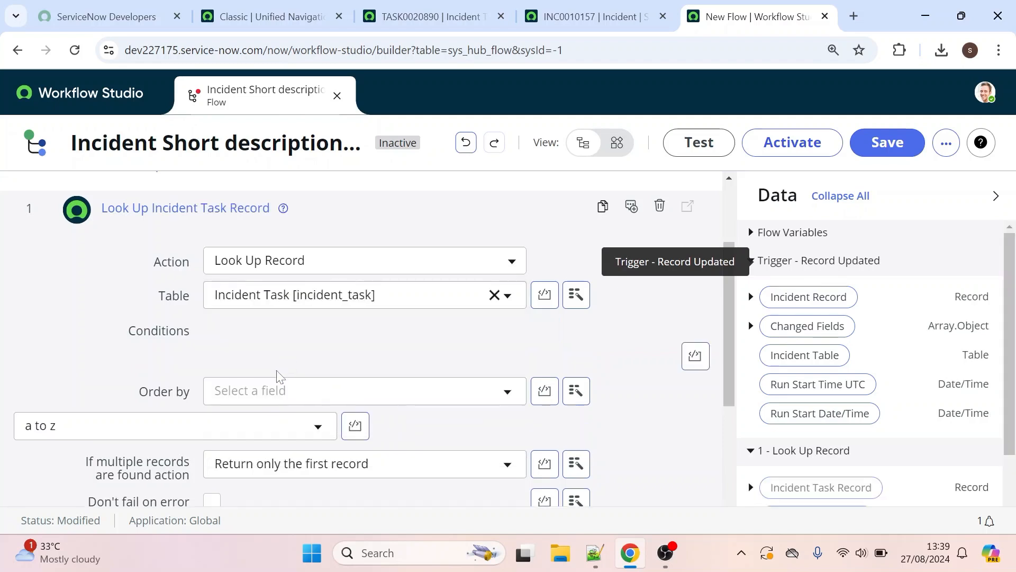
- Add a look-up condition matching the Incident field to the Incident Record from the Record Updated trigger
click(286, 366)
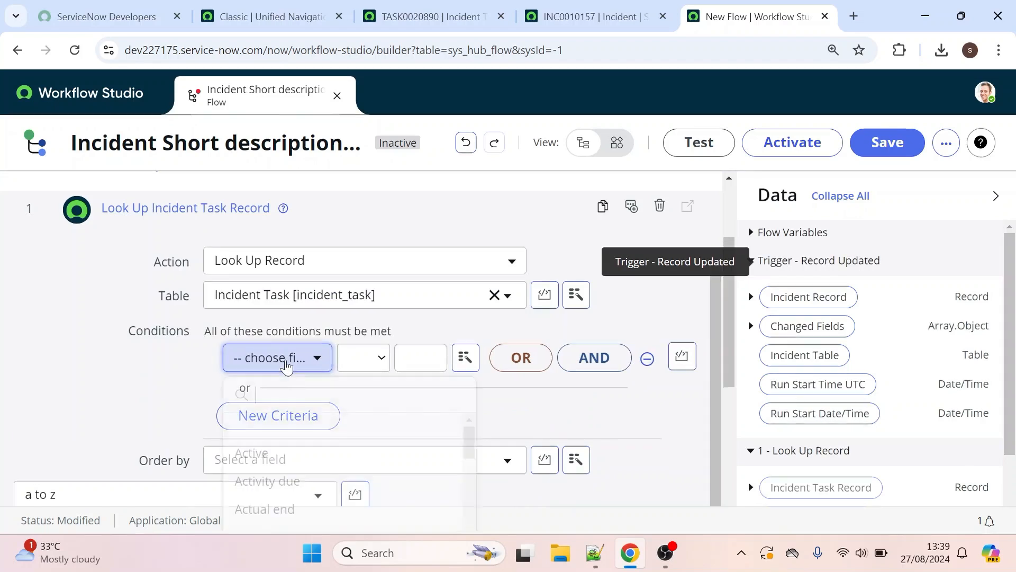
text(inci)
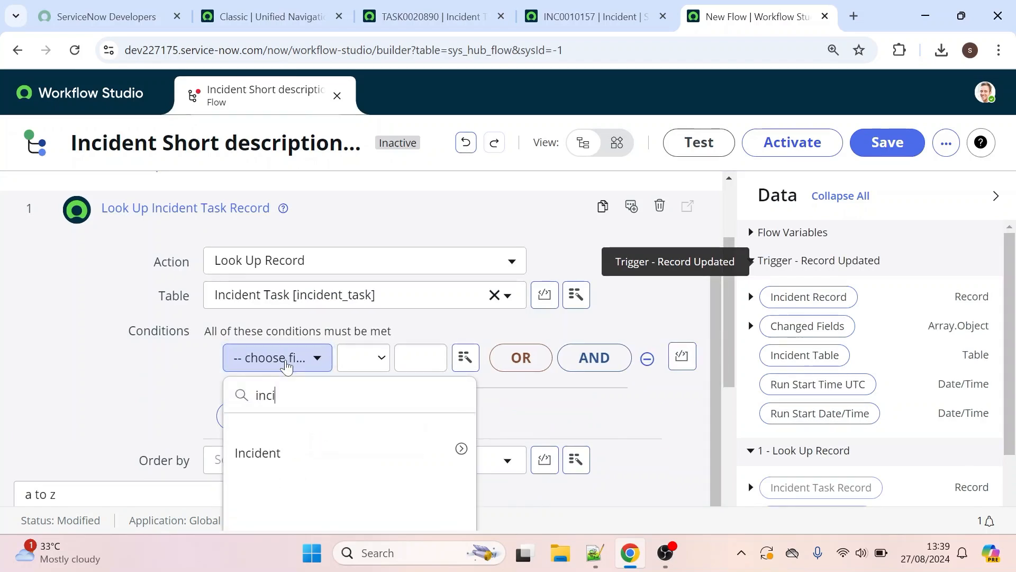
click(288, 454)
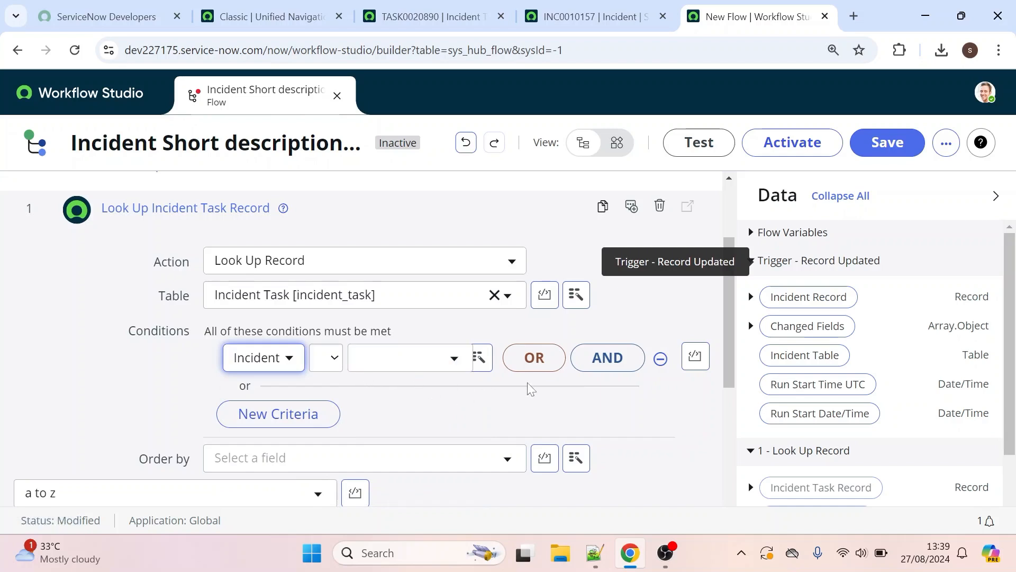
click(480, 362)
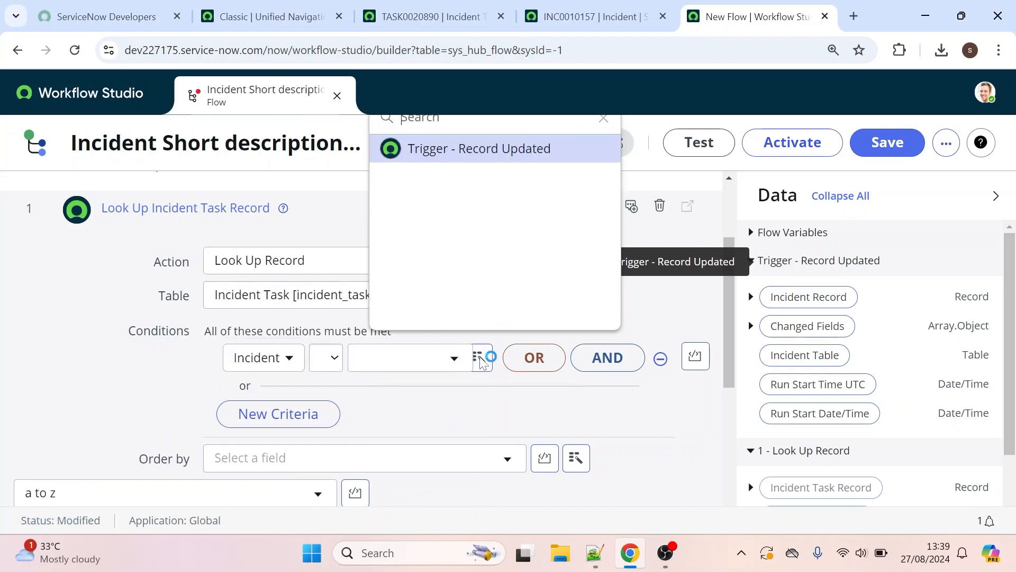
click(508, 154)
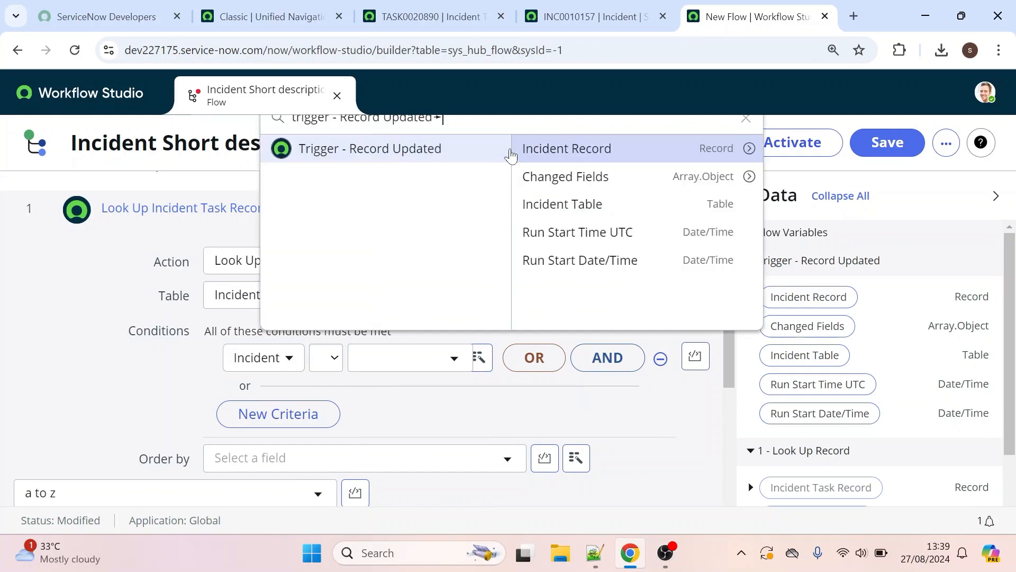
click(604, 149)
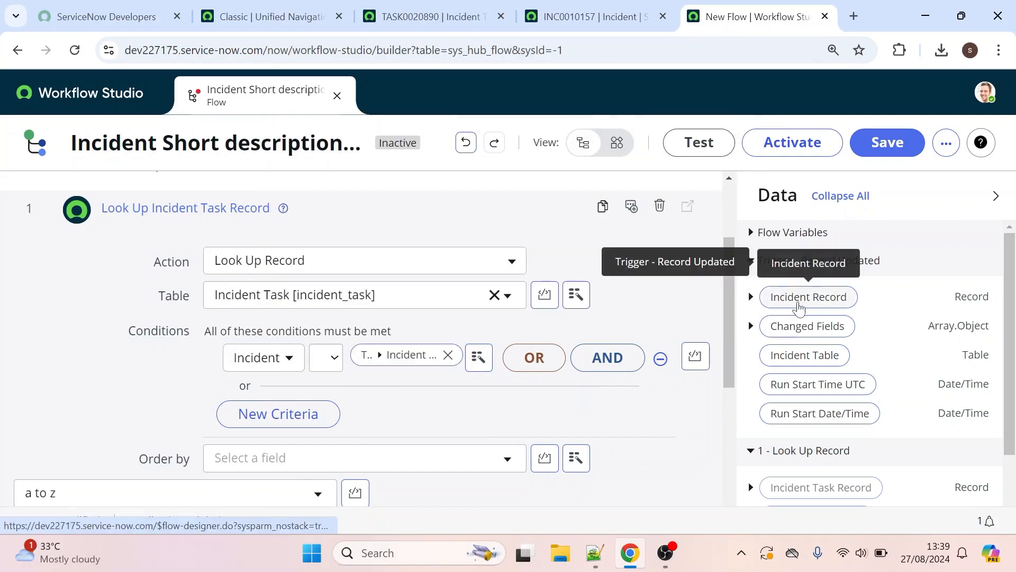
drag(799, 308, 729, 338)
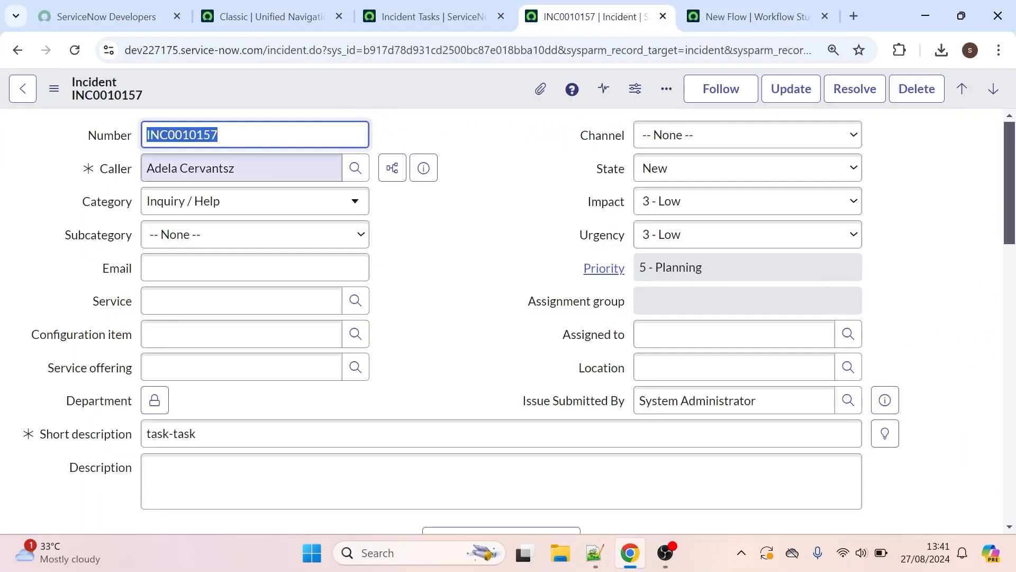
- From the Incident Tasks list, open the task with the short description "task-task" that is linked to the open incident
click(417, 18)
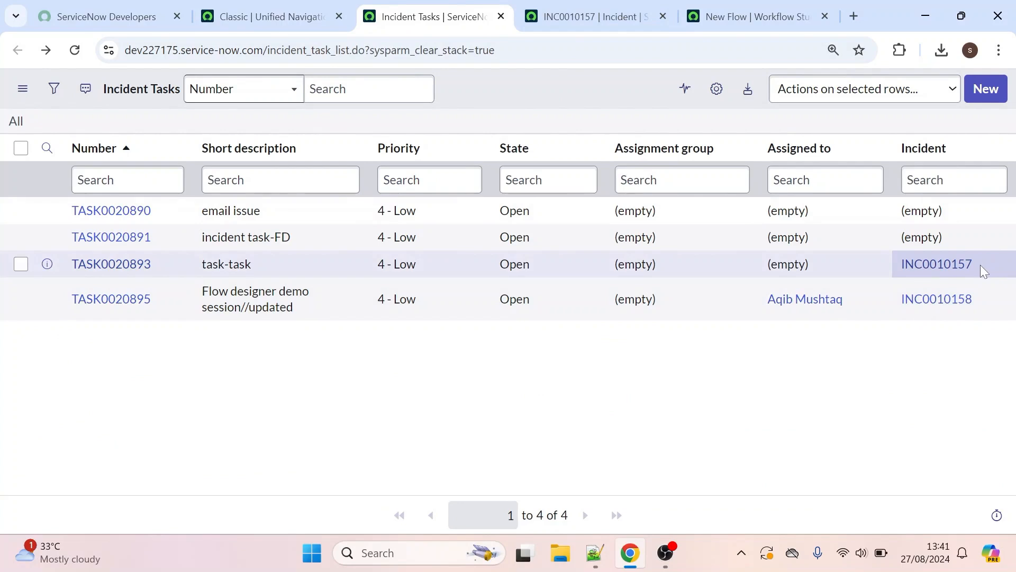
click(123, 271)
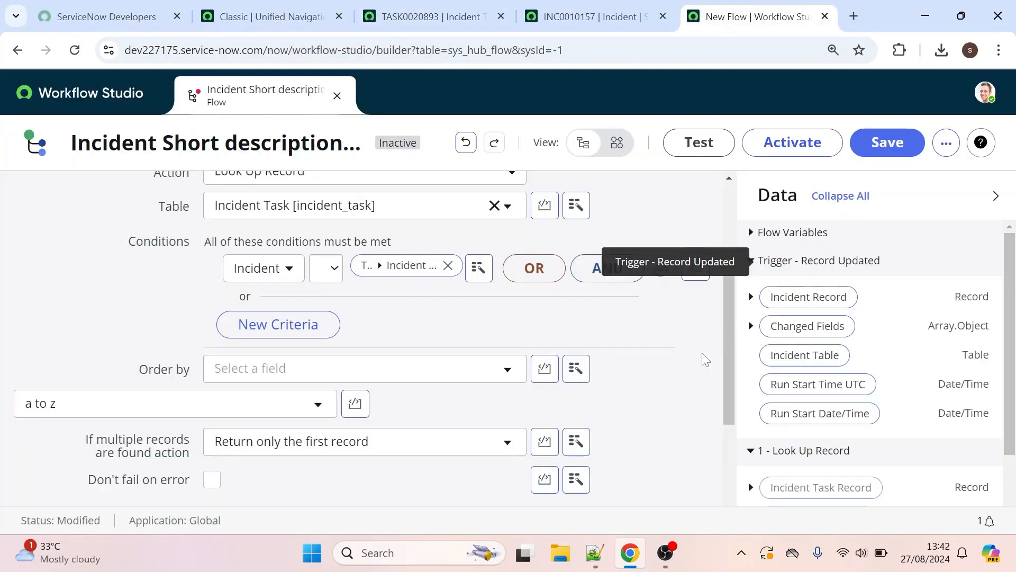
- In Workflow Studio, finish the look-up action and add an Update Record action from ServiceNow Core after it
drag(727, 369, 723, 439)
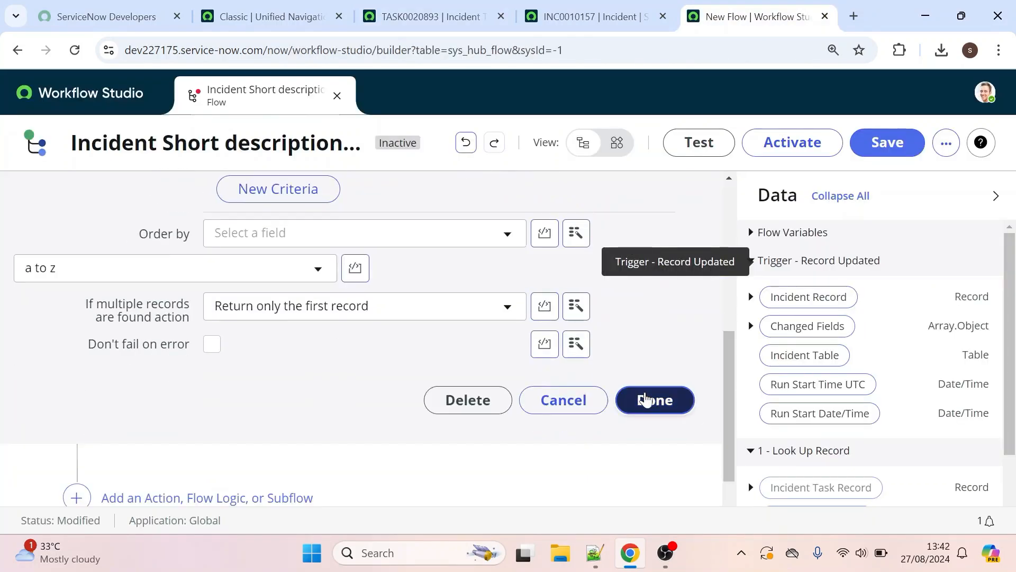
click(649, 399)
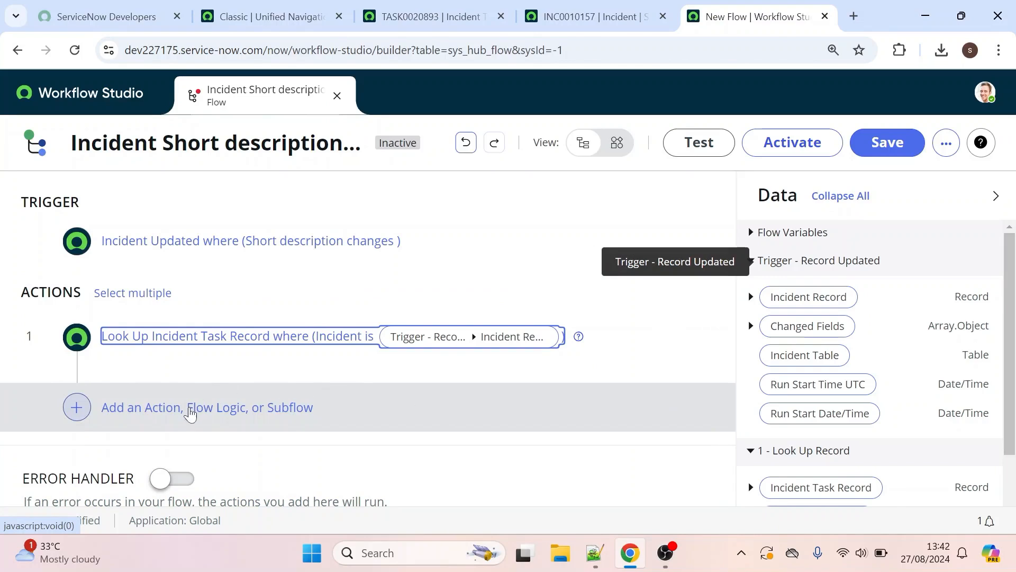
click(155, 418)
click(147, 410)
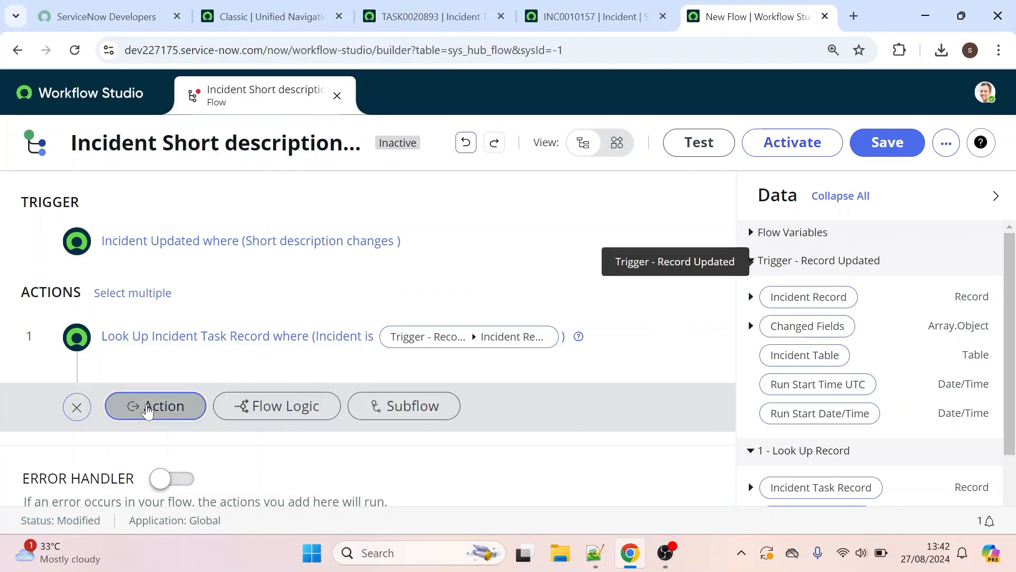
text(u)
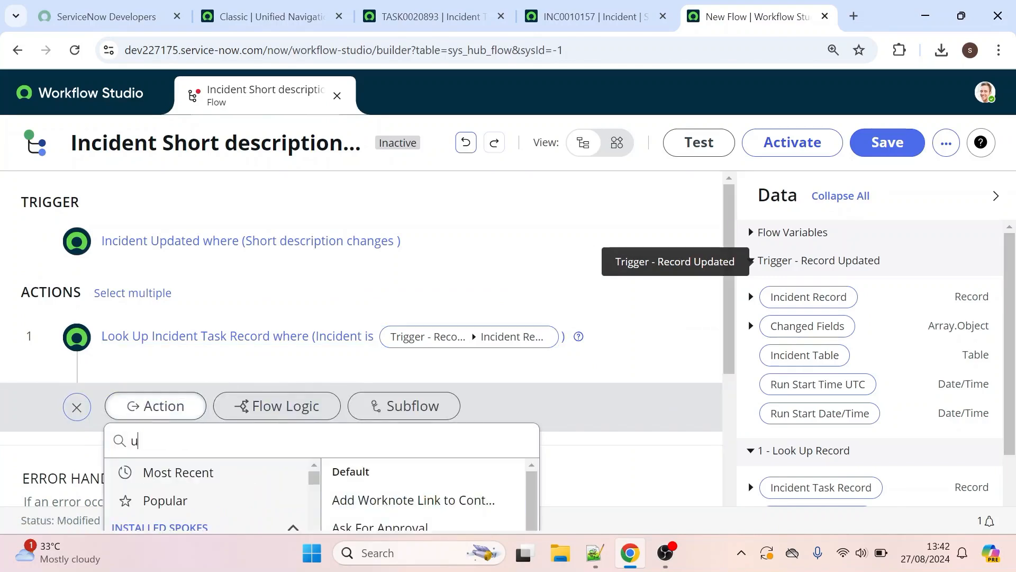
text(pate)
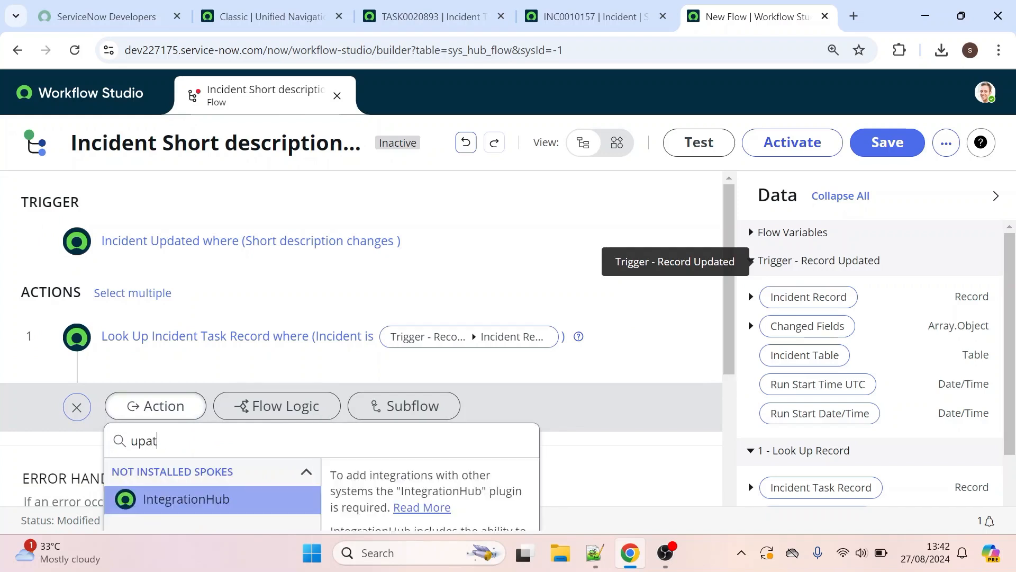
key(BackSpace)
key(BackSpace)
text(date)
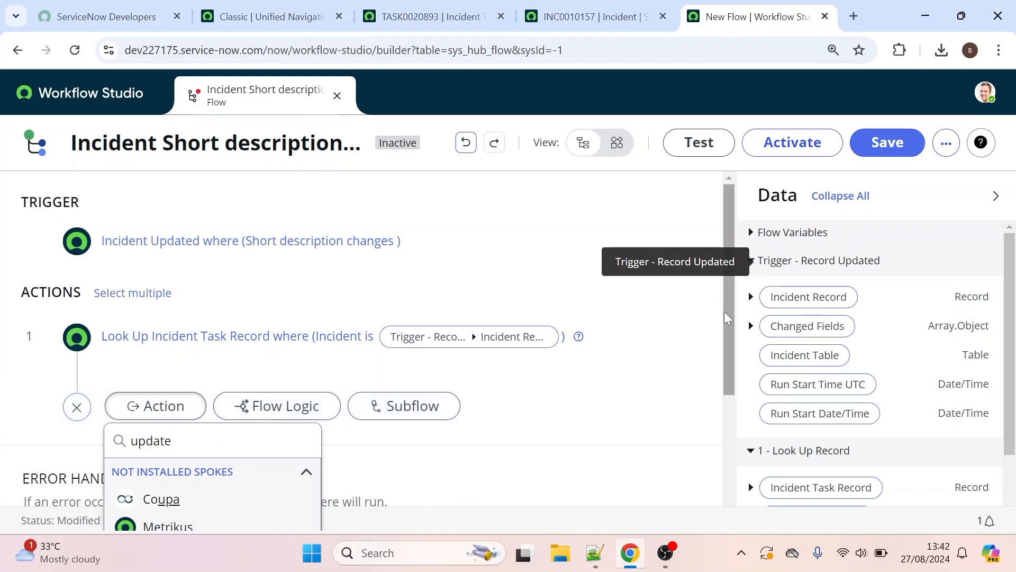
click(227, 409)
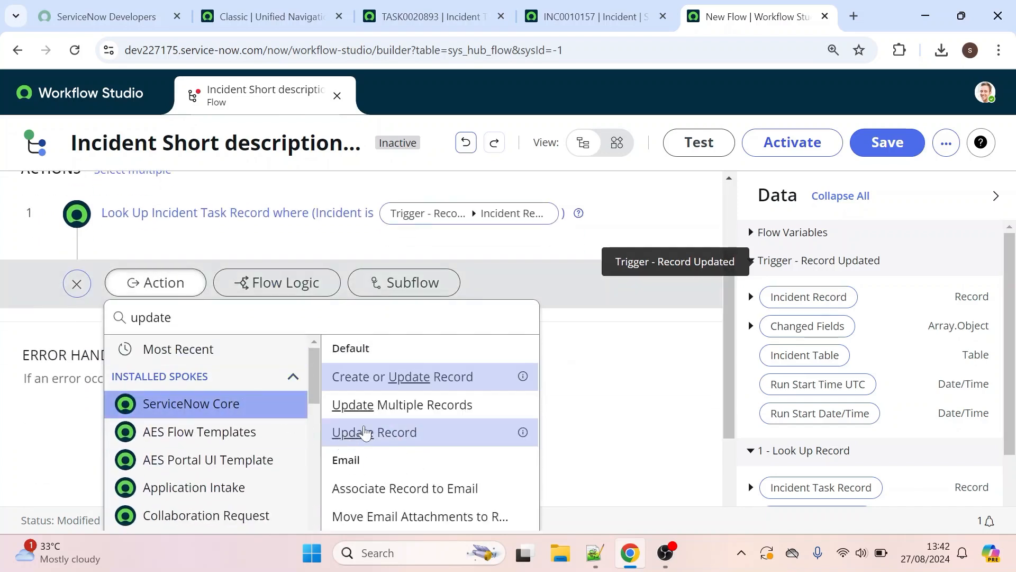
click(364, 432)
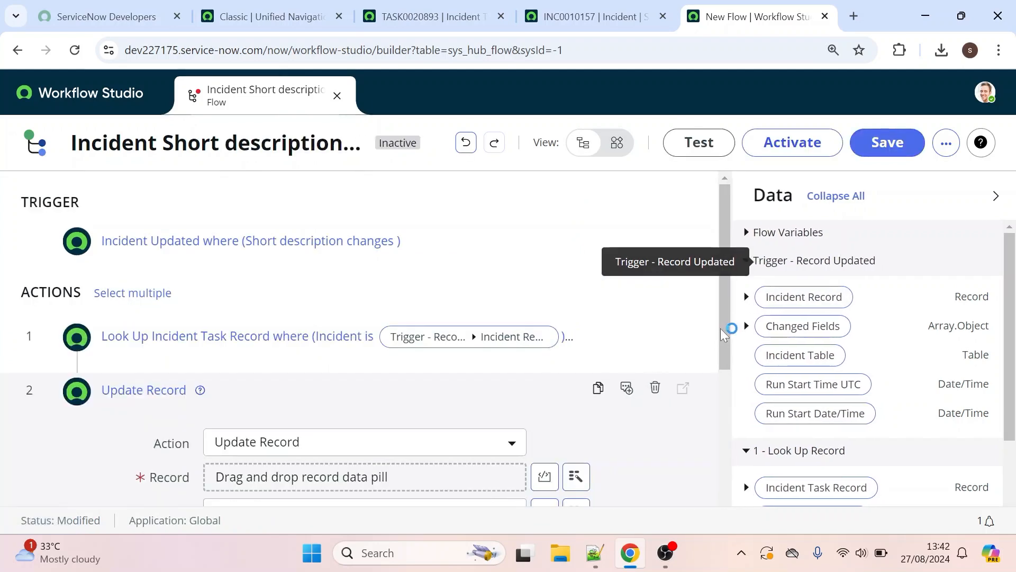
- Set the Update Record action's record to the Incident Task Record from the 1 - Look Up Record action
drag(720, 327, 715, 392)
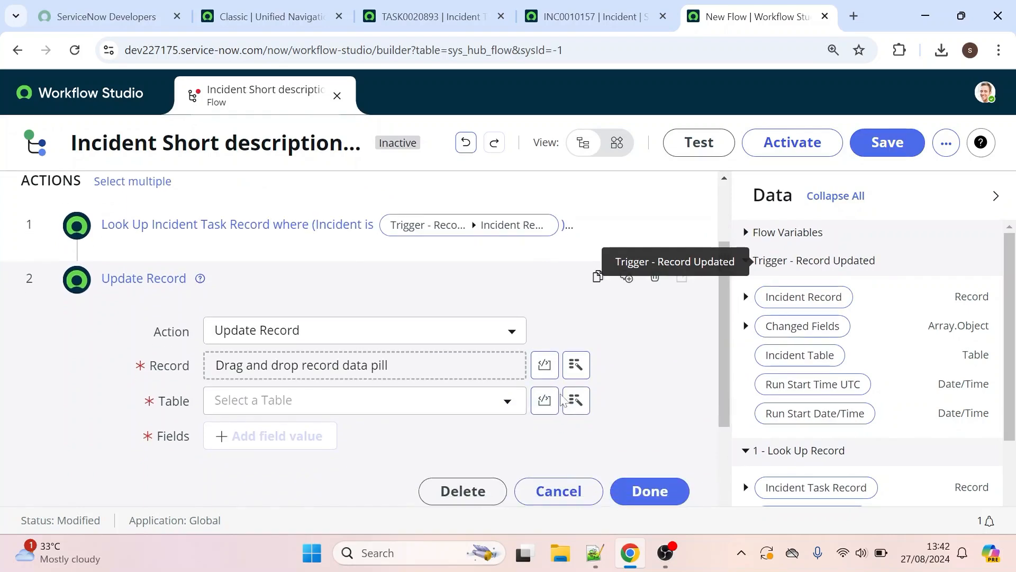
click(578, 364)
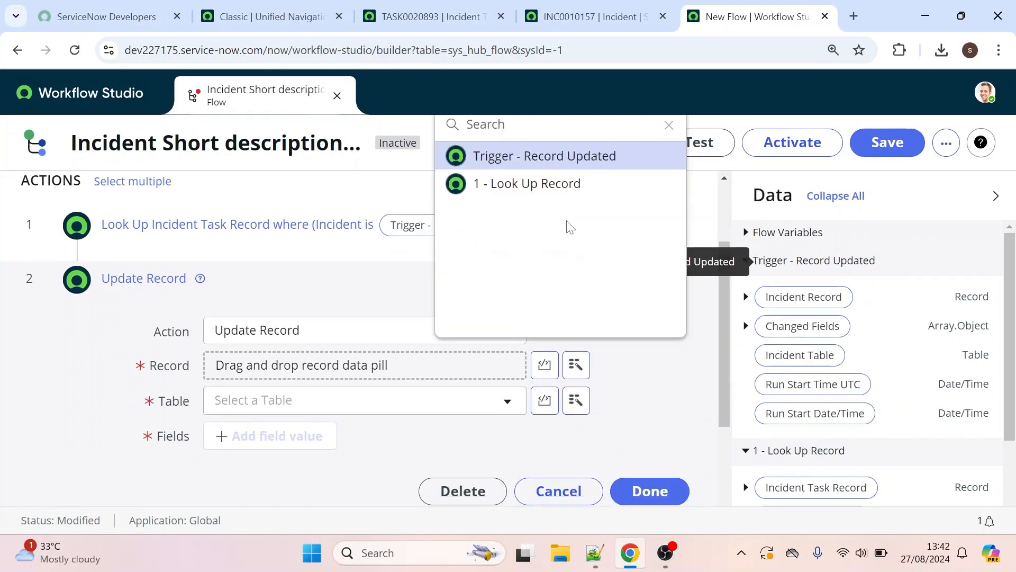
click(537, 190)
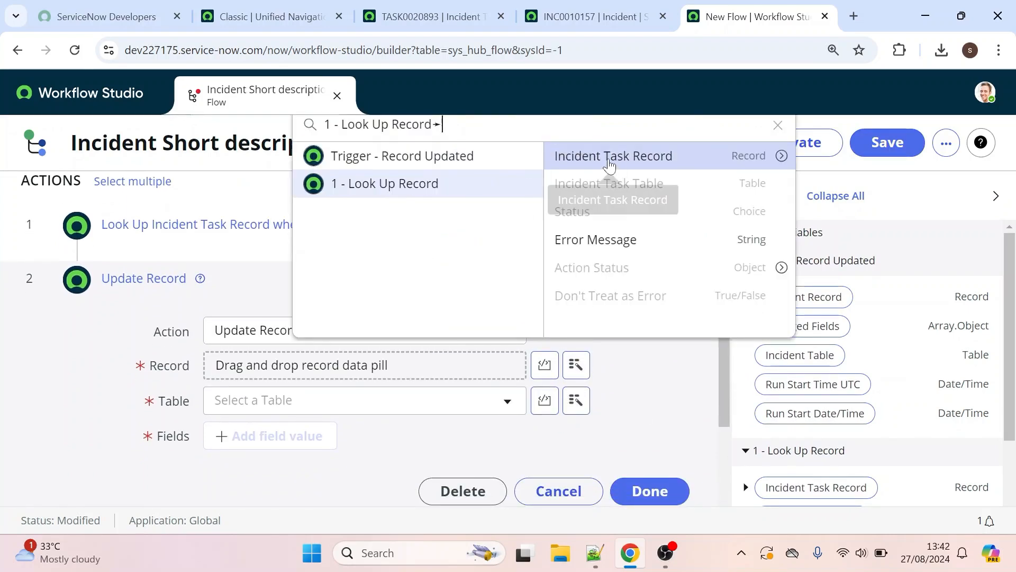
click(611, 160)
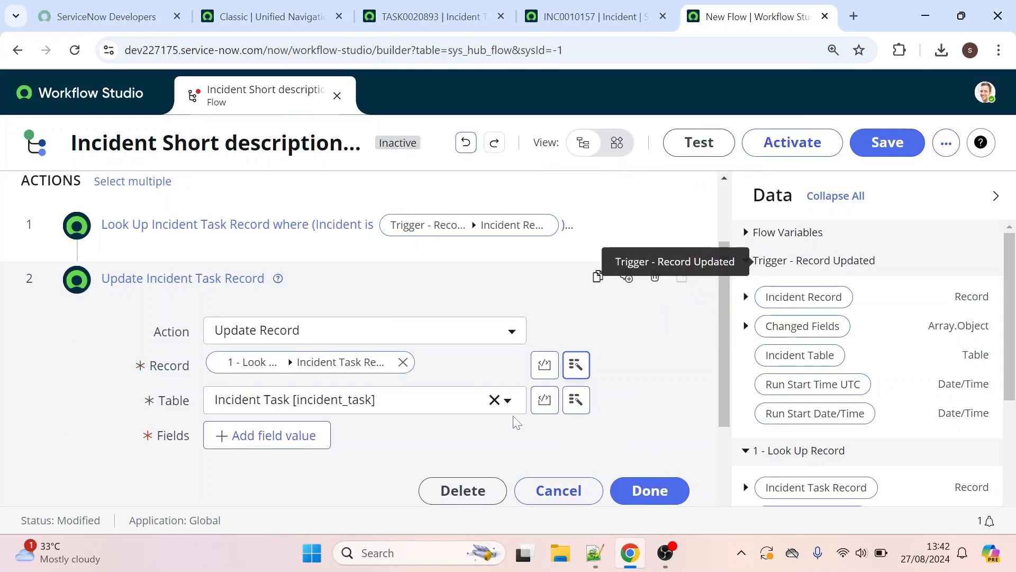
- Add a field value to the update action for the Short description field
click(259, 447)
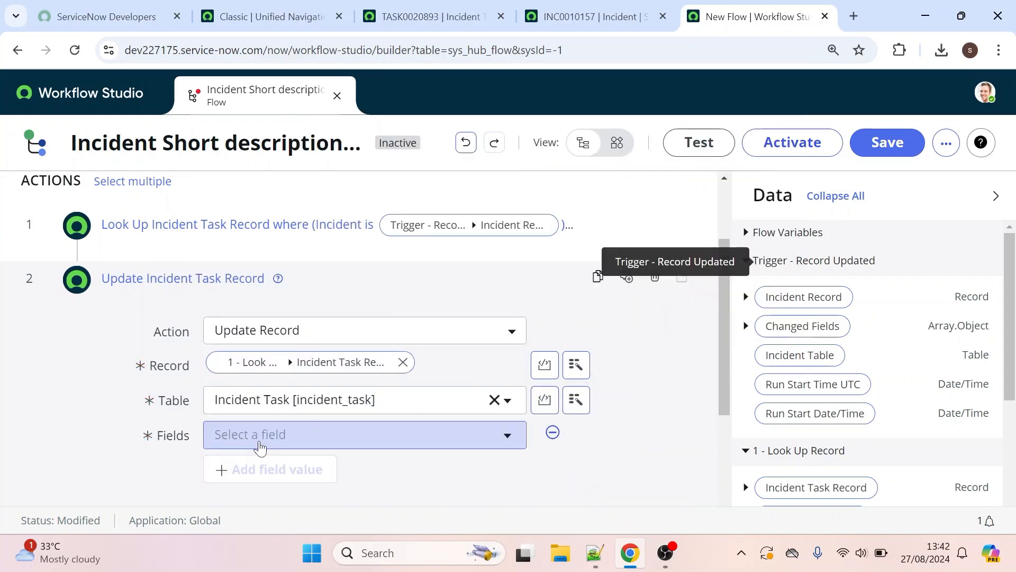
click(260, 438)
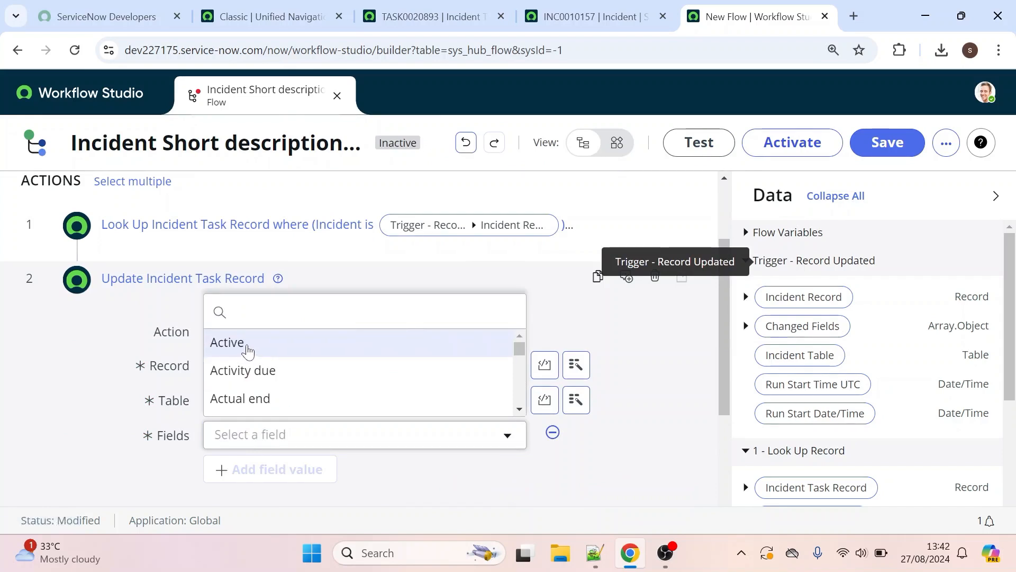
text(short)
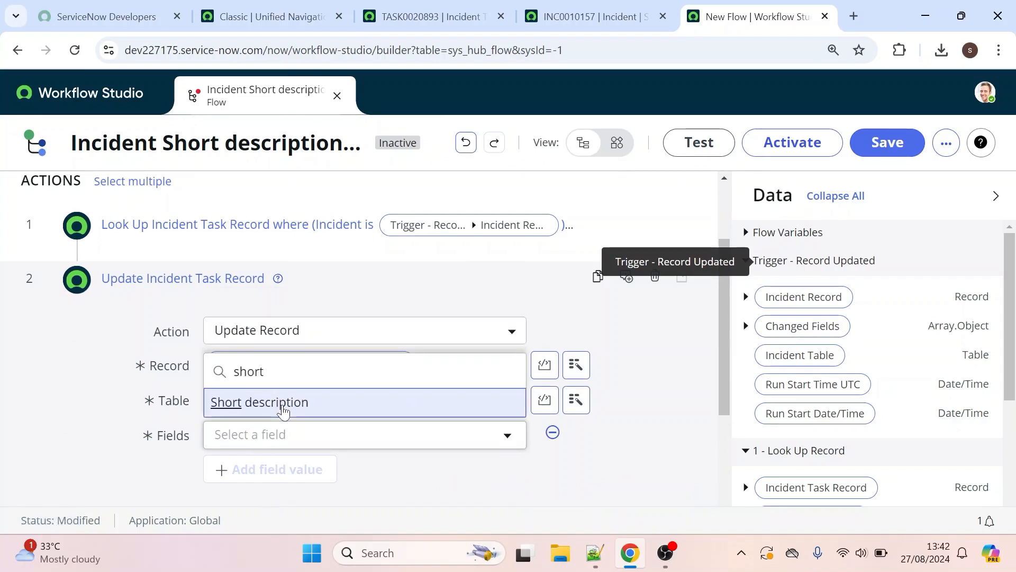
click(277, 405)
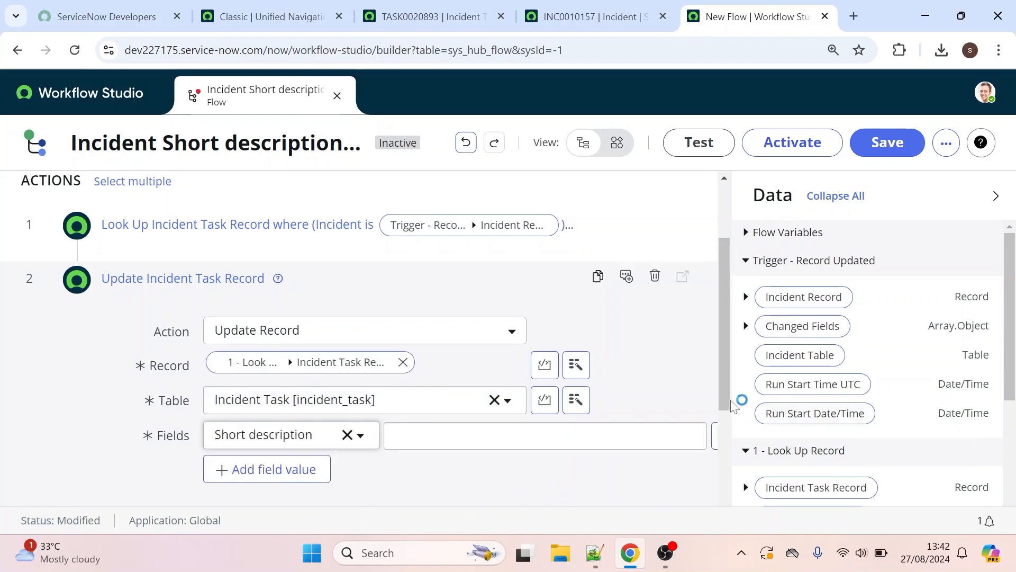
- Fill the Short description value with the Short description of the Incident Record from the Record Updated trigger
drag(725, 393, 725, 424)
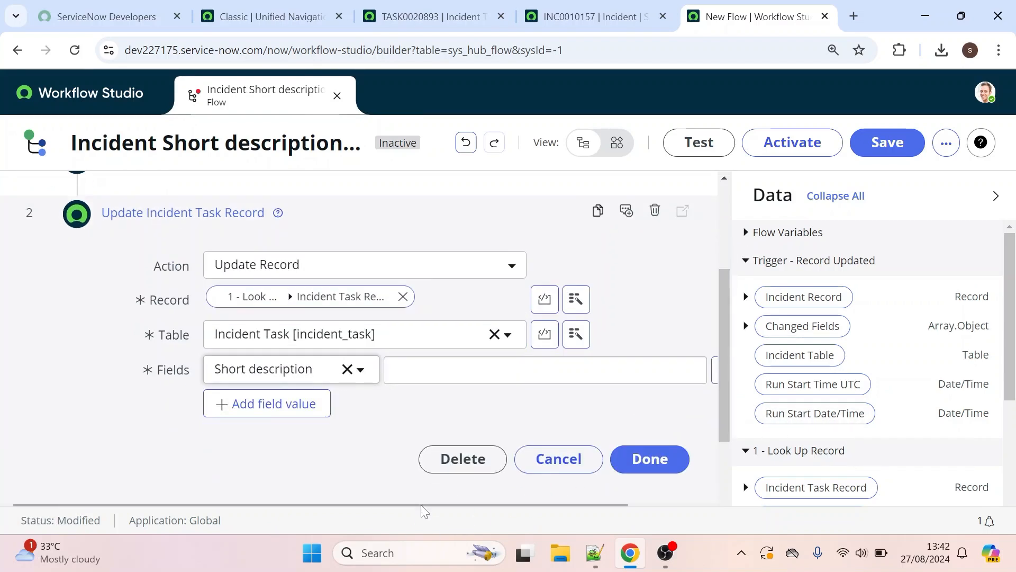
drag(420, 505, 551, 505)
click(667, 370)
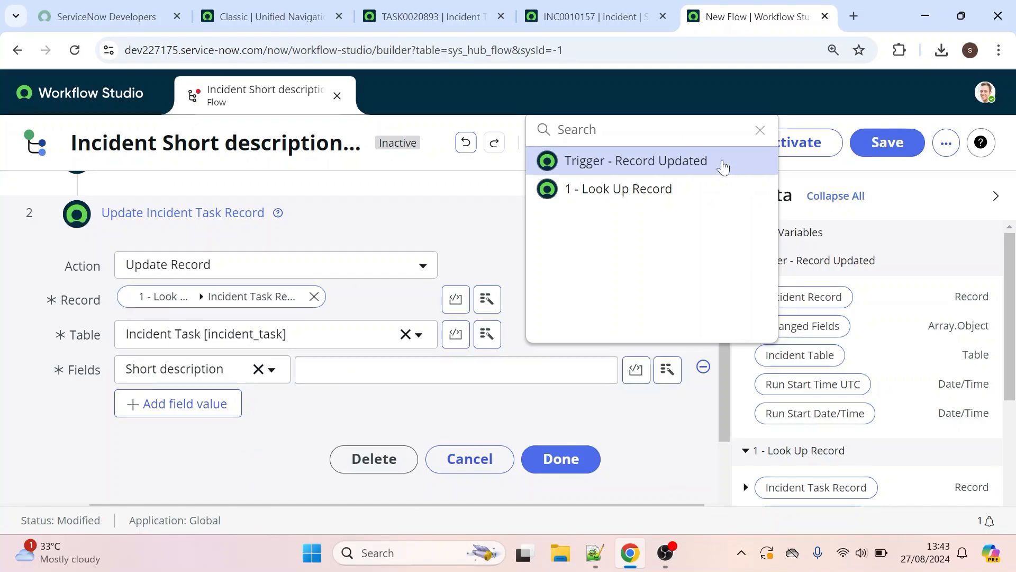
click(674, 165)
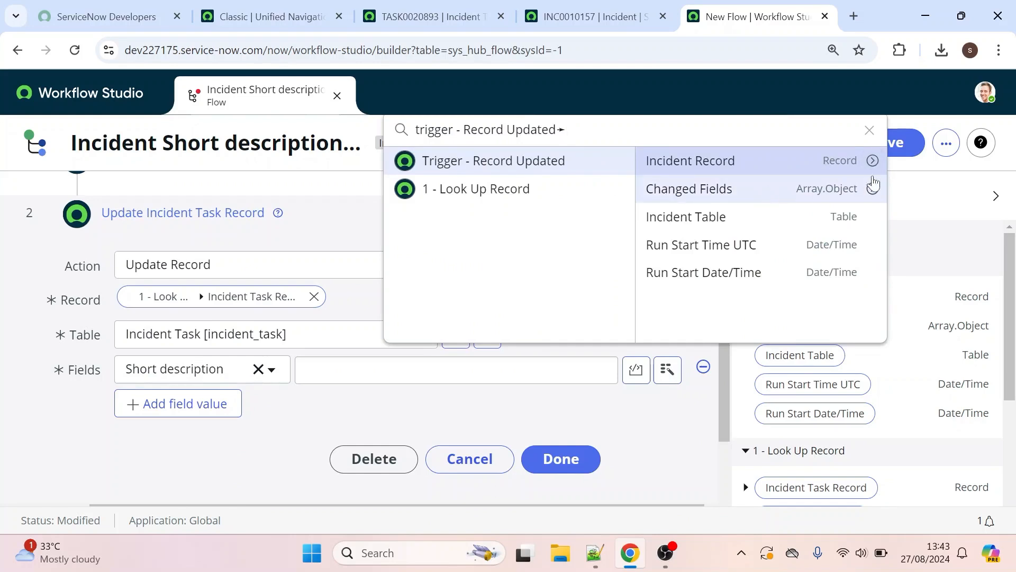
click(873, 162)
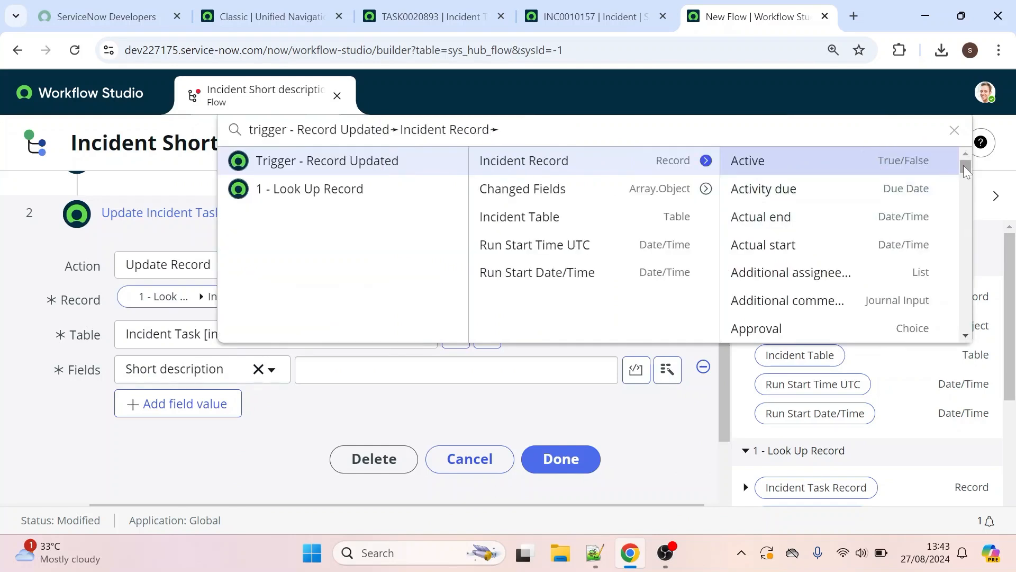
drag(965, 170, 952, 299)
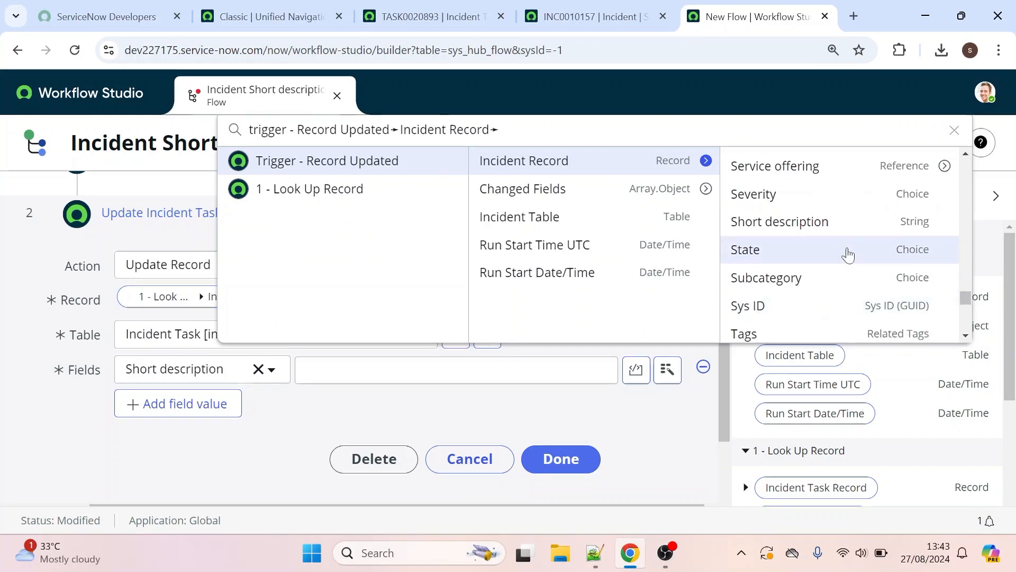
click(781, 221)
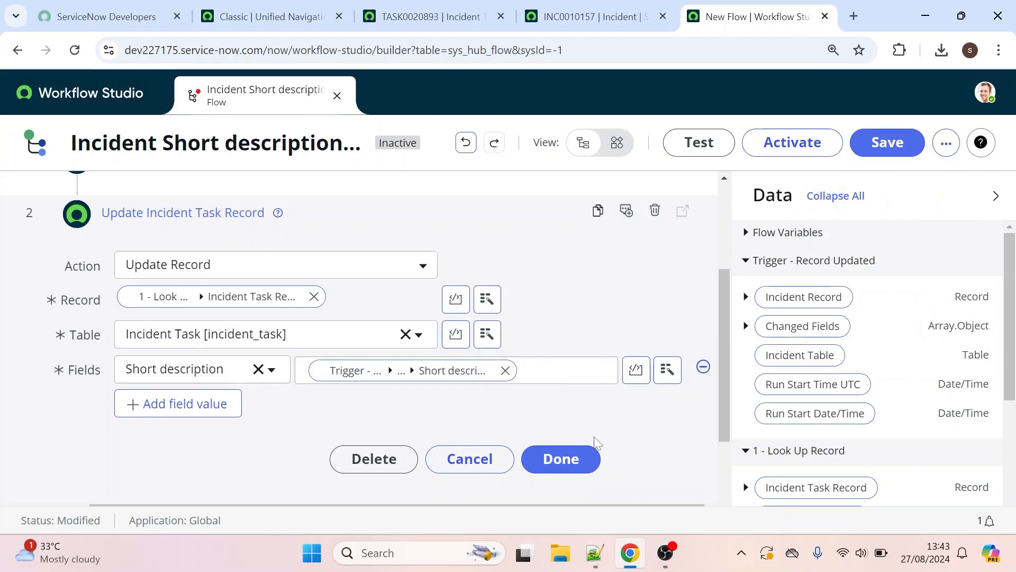
- Locate the trigger Incident Record's Short description pill among the flow data, and finish the Update Record action
click(747, 298)
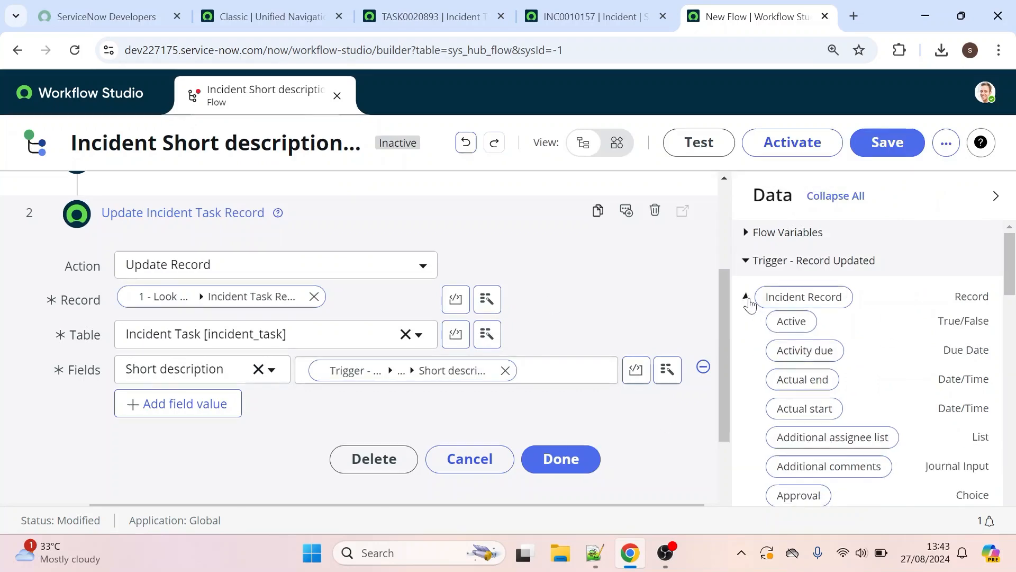
drag(1010, 256, 975, 453)
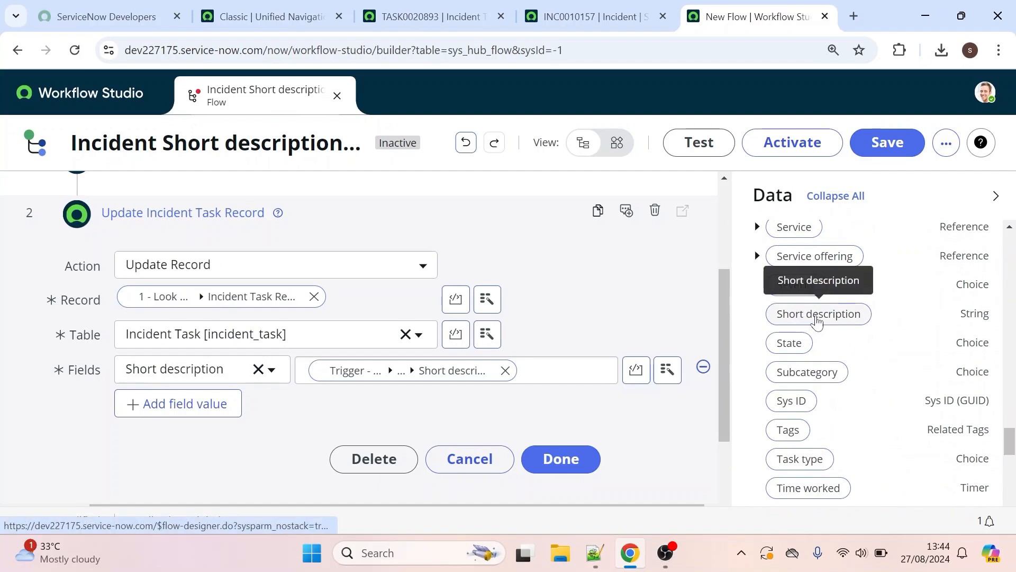
drag(838, 317, 536, 374)
drag(1008, 441, 1011, 456)
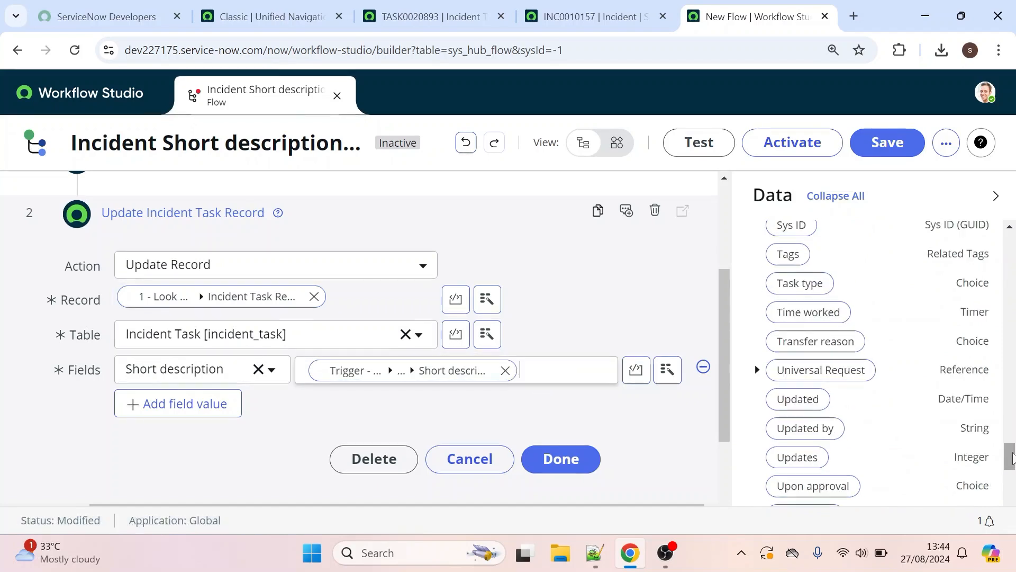
click(553, 466)
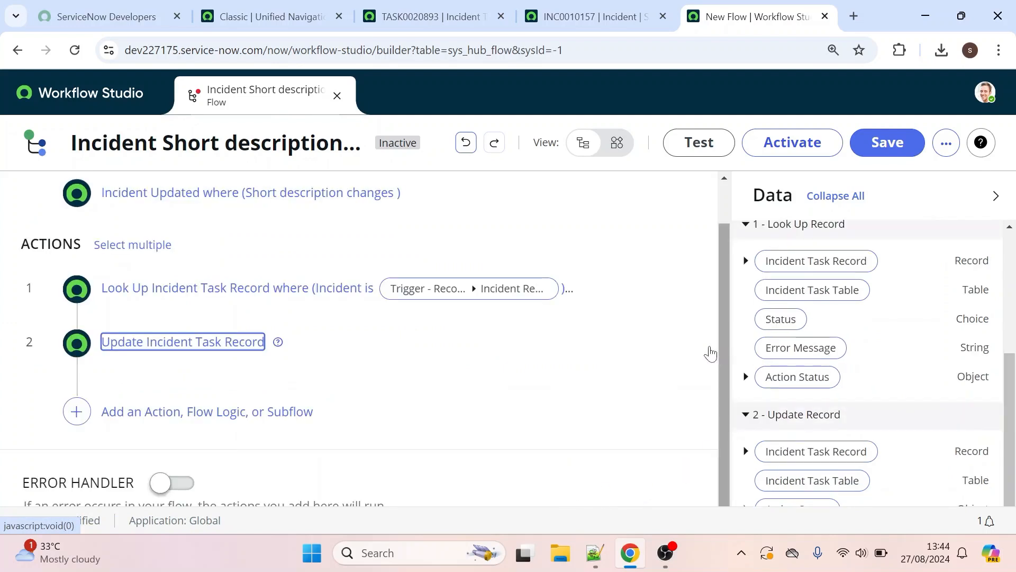
- Review the trigger's condition and the Update Incident Task Record action's record, table and field settings
scroll(722, 329, up, 2)
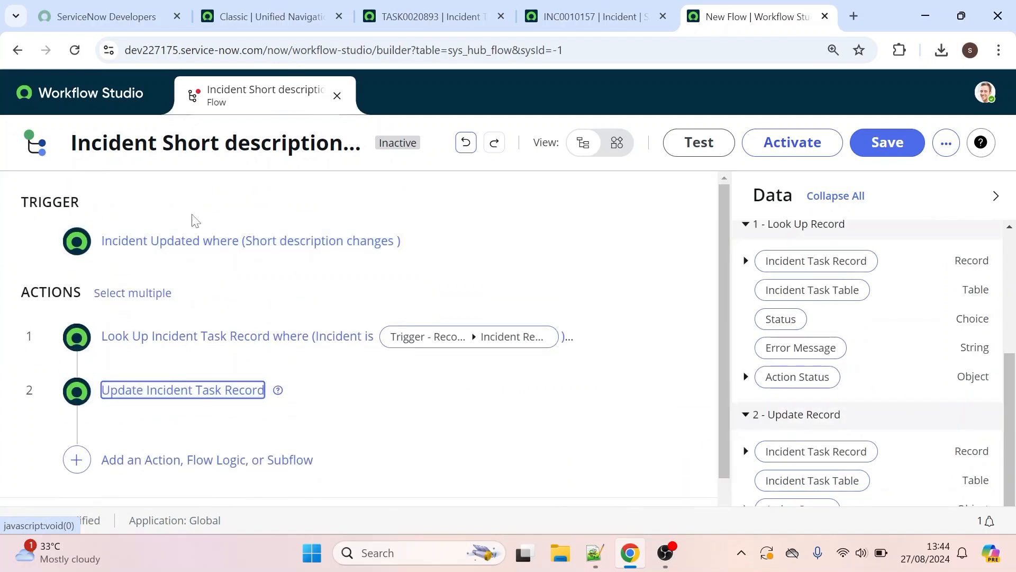
click(144, 251)
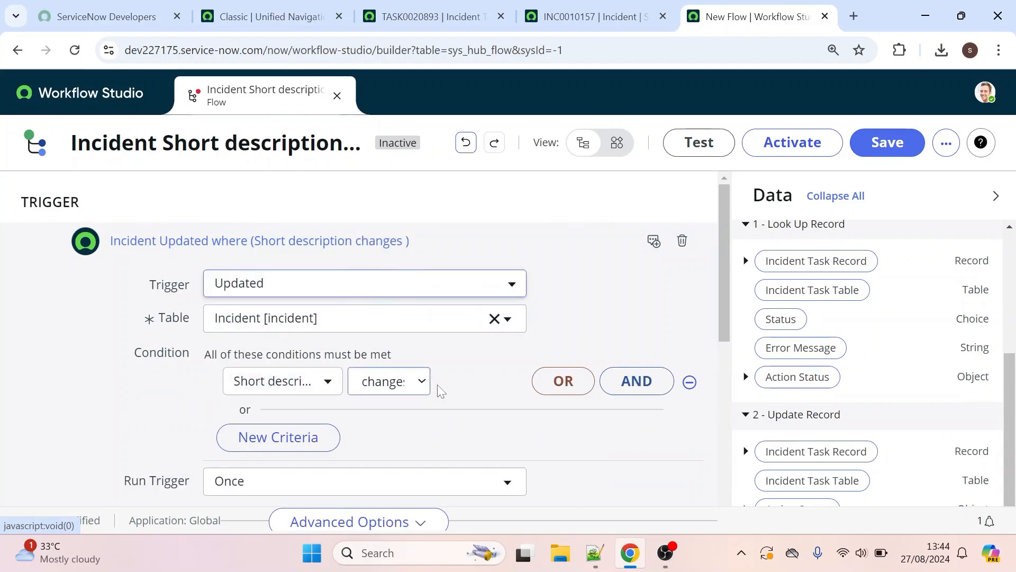
drag(724, 291, 724, 359)
click(650, 418)
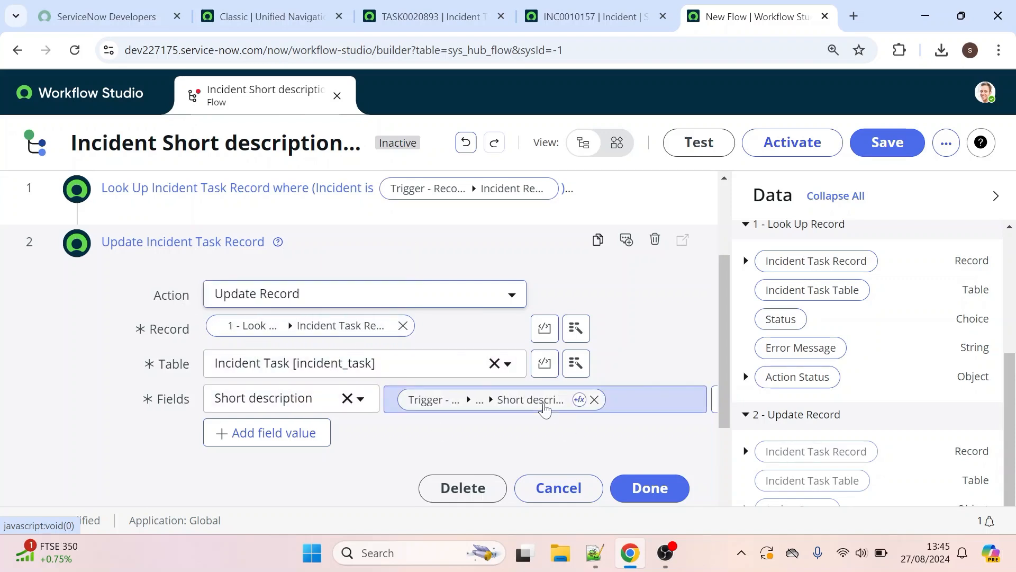
click(642, 487)
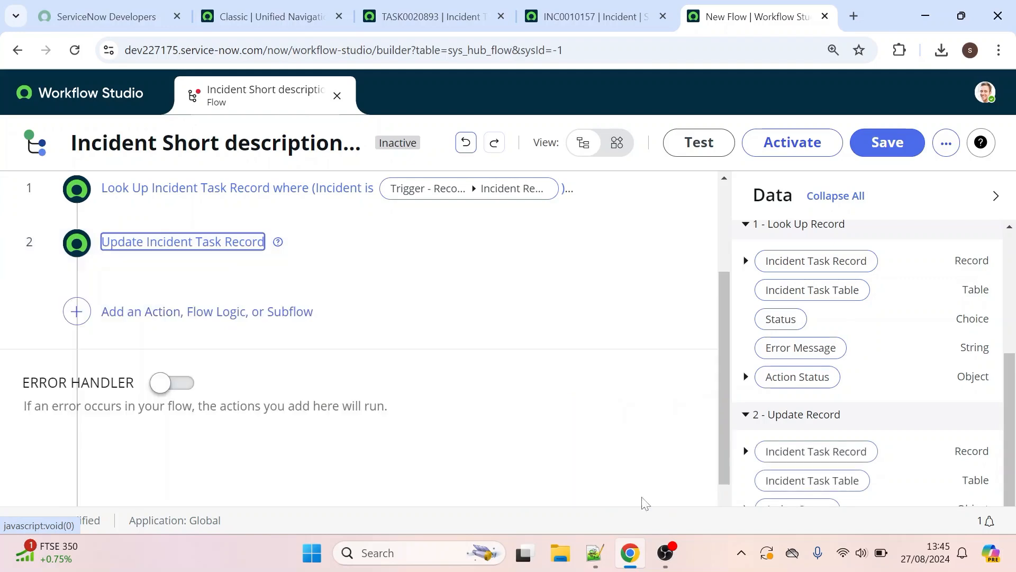
- Activate the flow and confirm the activation
click(804, 154)
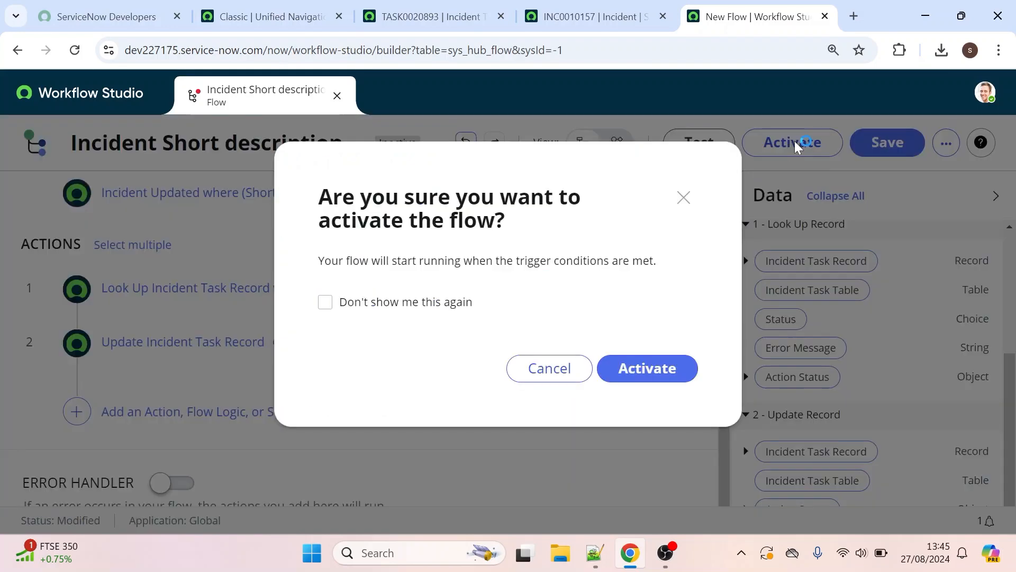
click(640, 370)
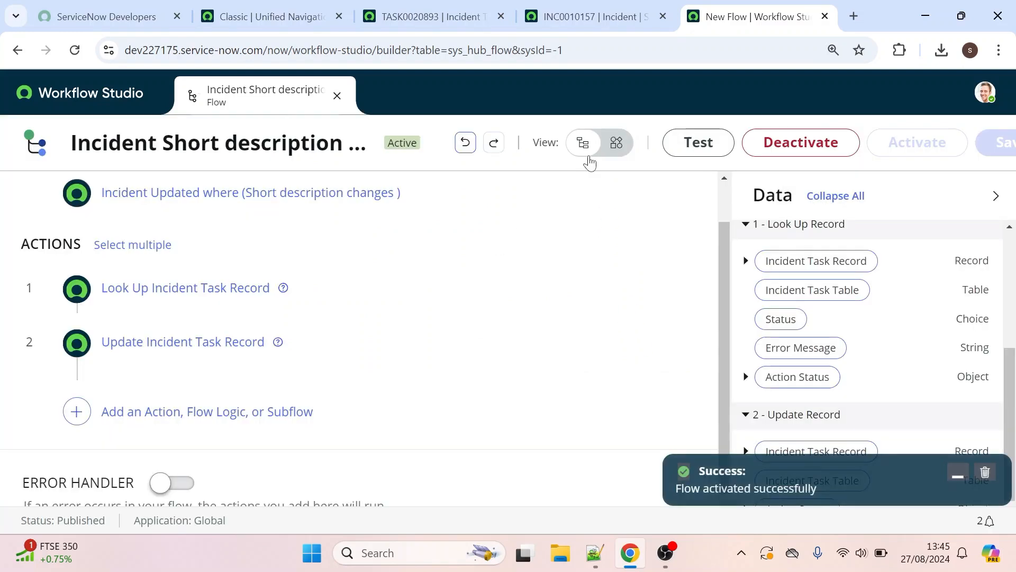
- Return the open incident task and incident records to their lists, and compare the Incident Tasks and Incidents lists
click(466, 17)
click(24, 49)
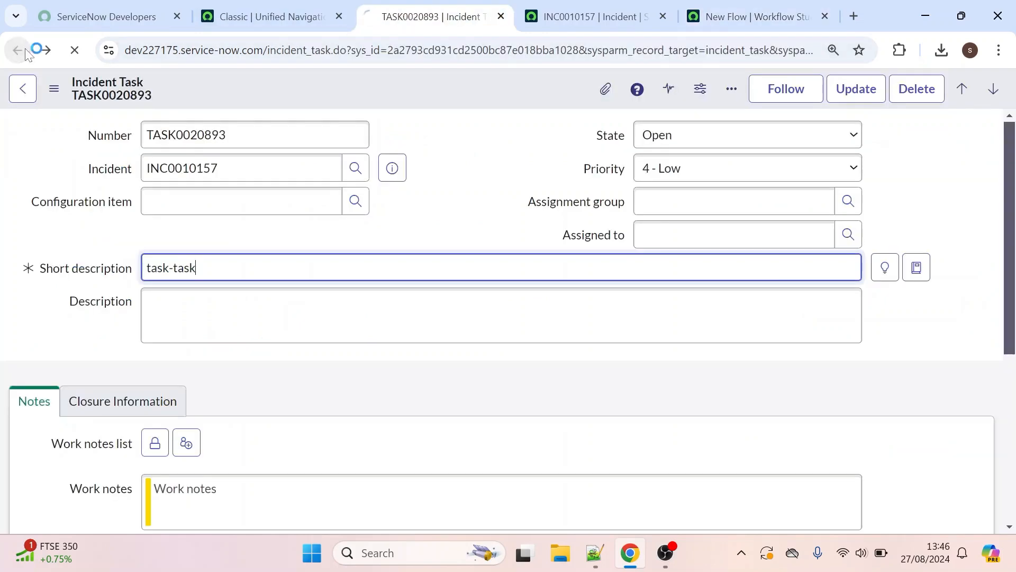
click(564, 16)
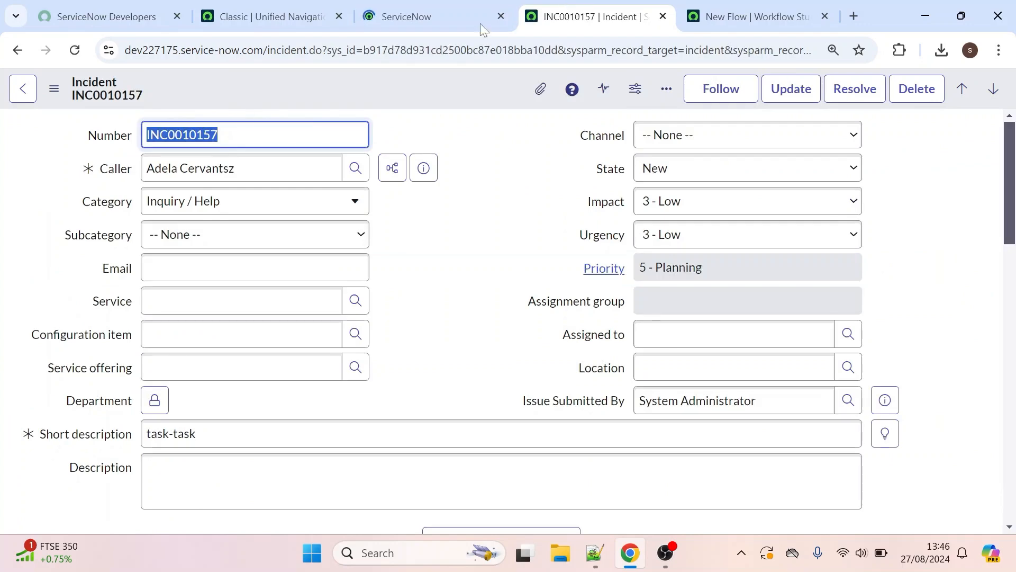
click(19, 51)
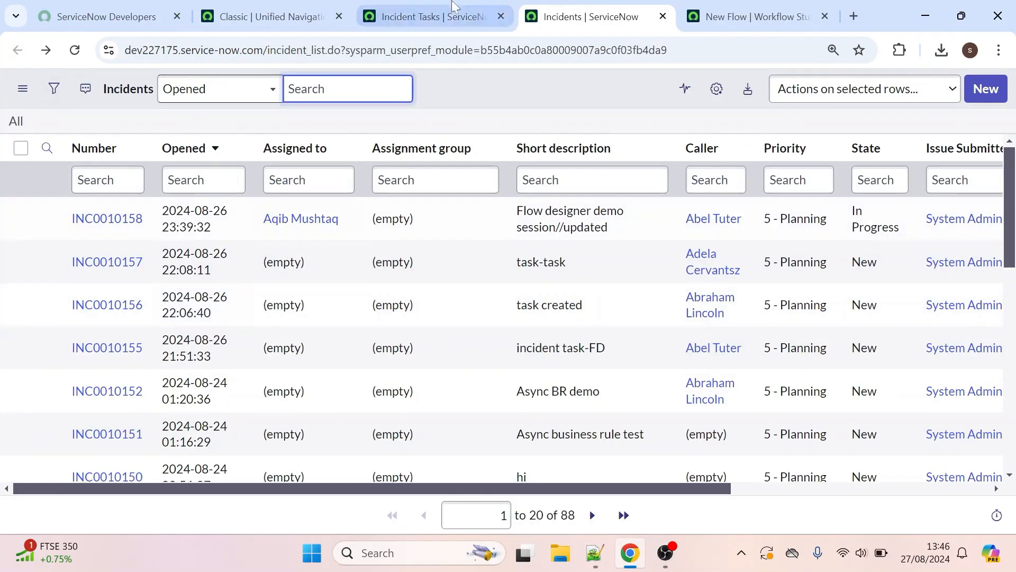
click(451, 7)
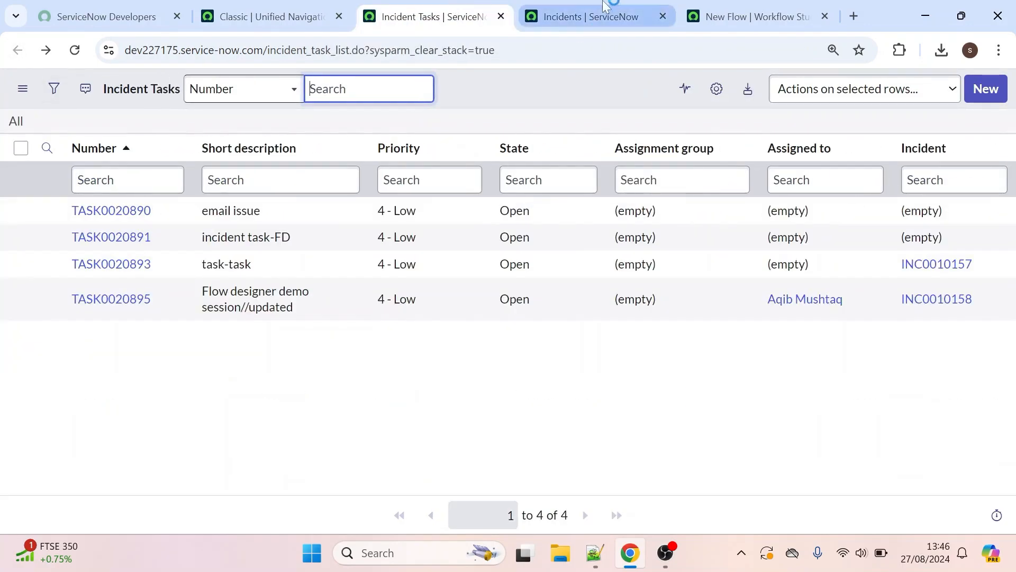
click(589, 13)
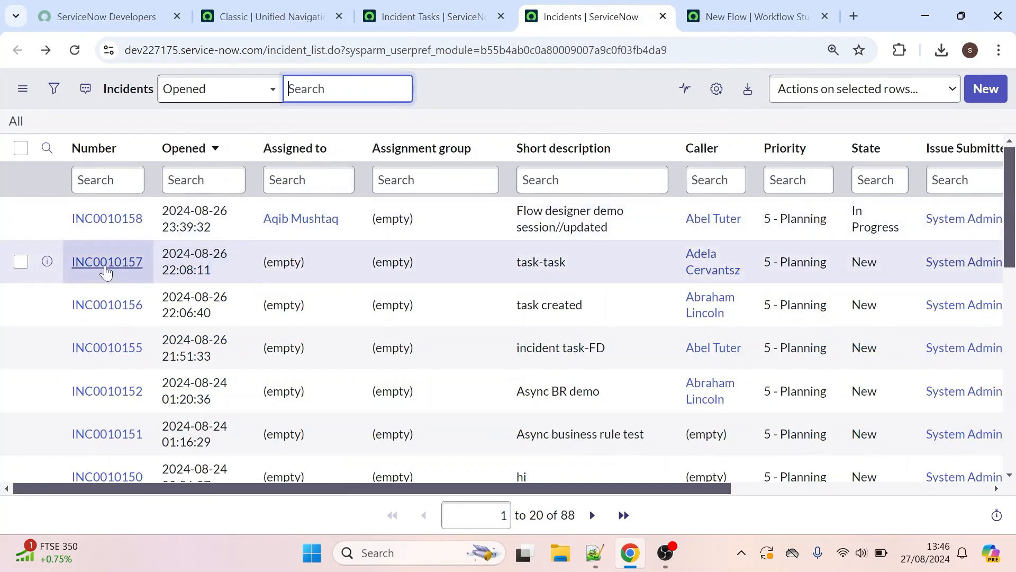
- Open the incident described as "task-task", change its short description to "task-task/Modified" and save the record
click(107, 263)
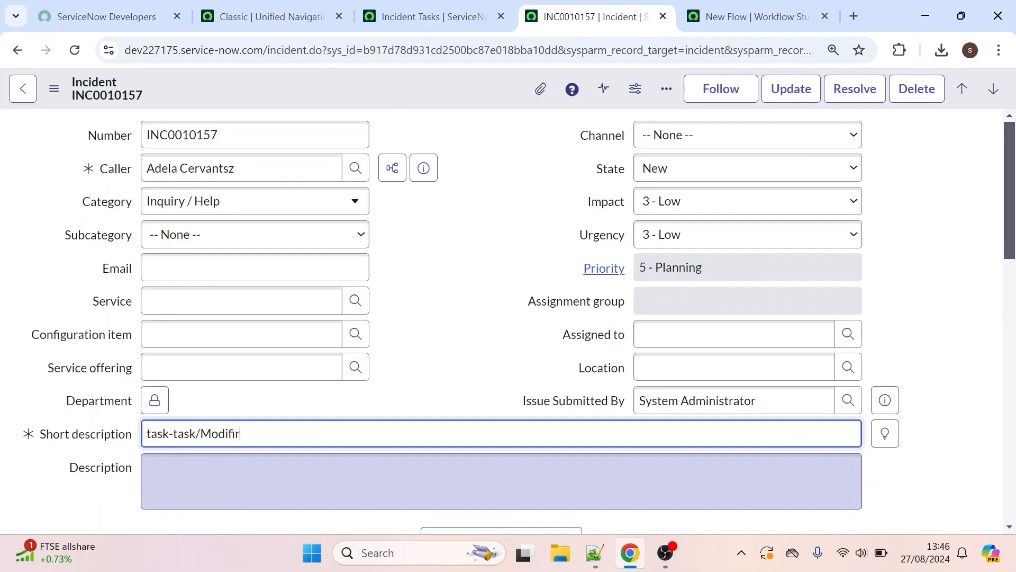
right_click(410, 77)
click(434, 89)
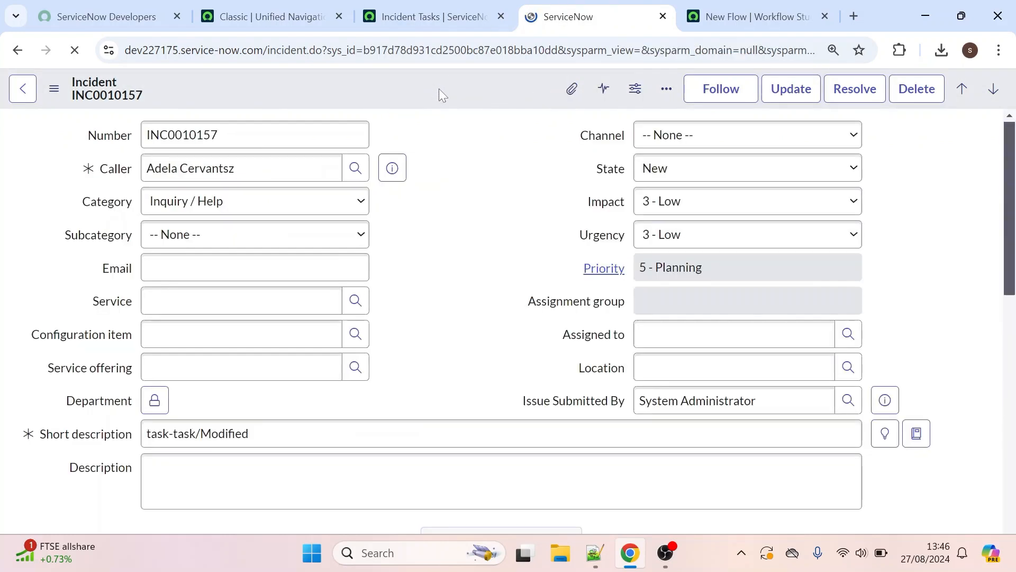
- Open the incident task linked to the modified incident and compare both records' short descriptions and the task's incident reference
click(431, 16)
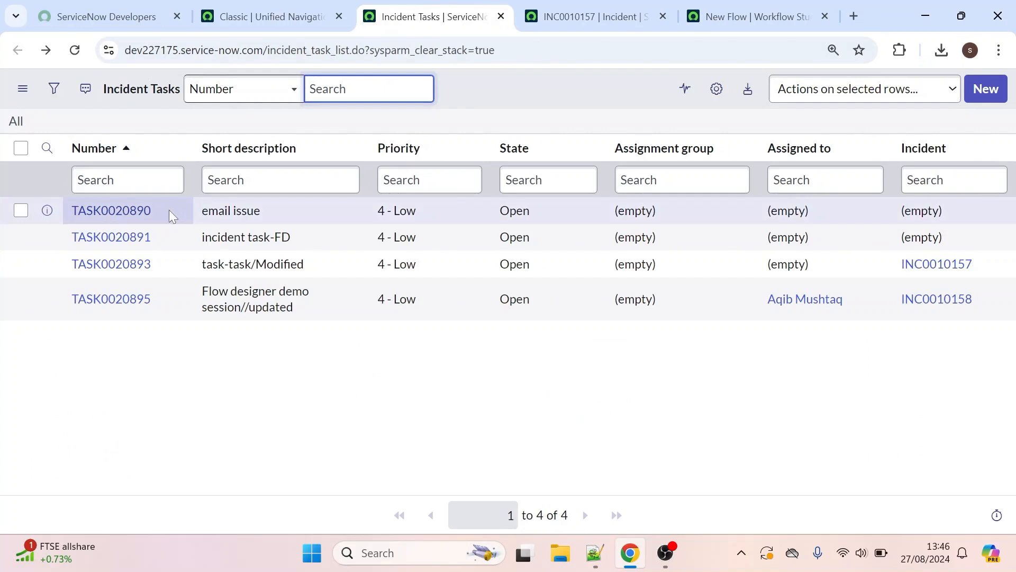
click(120, 273)
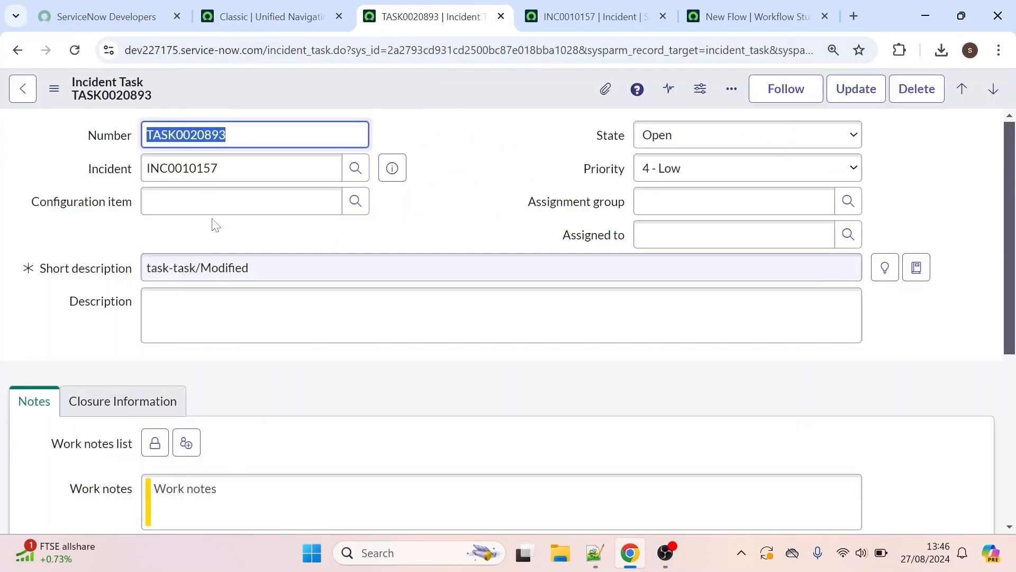
drag(226, 169, 159, 168)
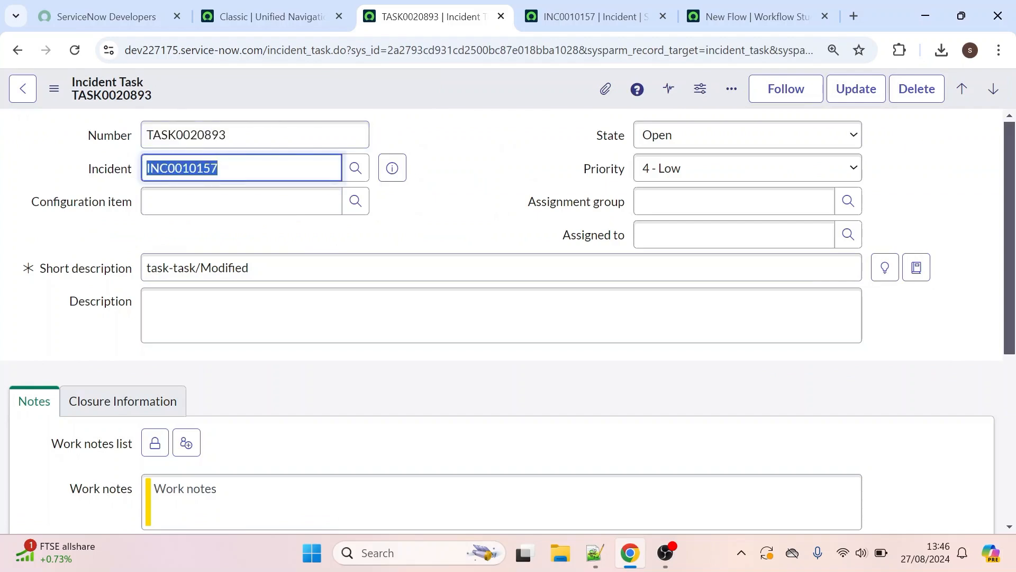
click(589, 16)
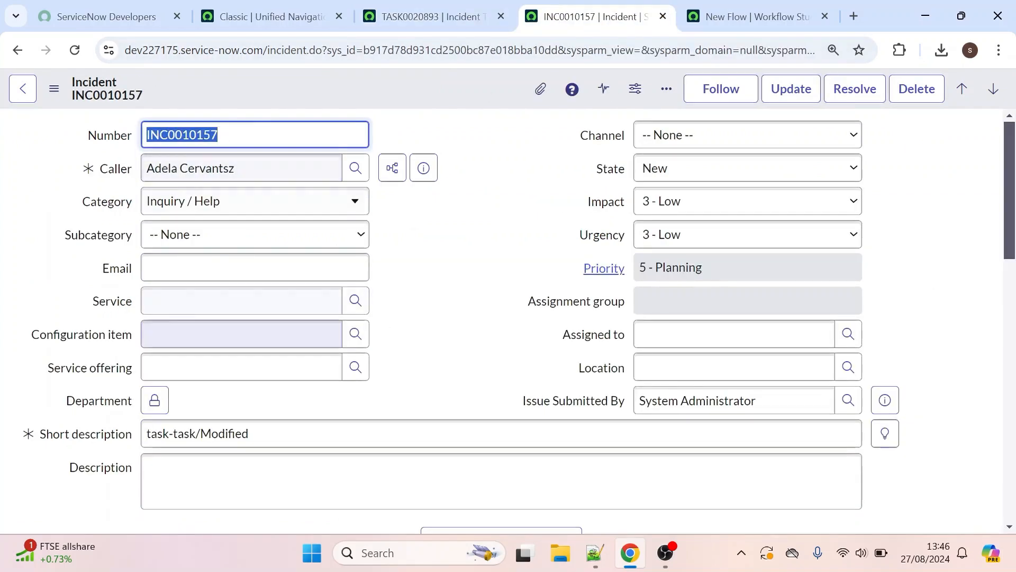
click(129, 439)
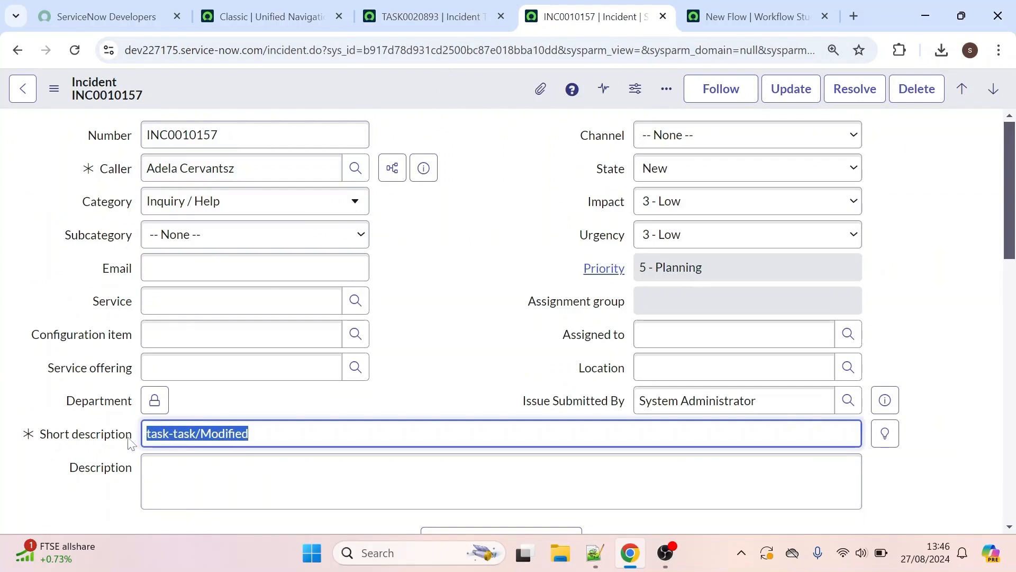
click(431, 15)
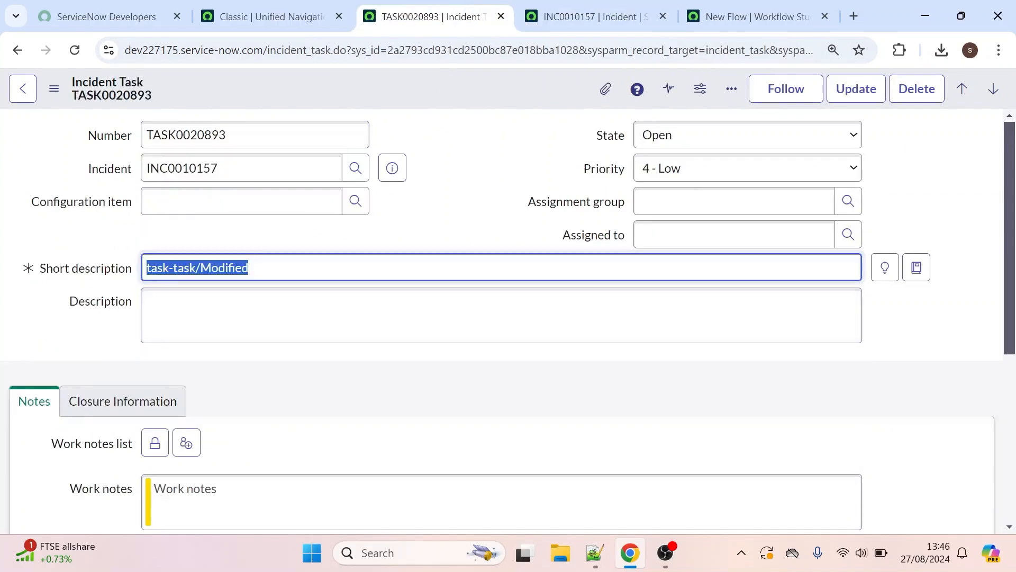